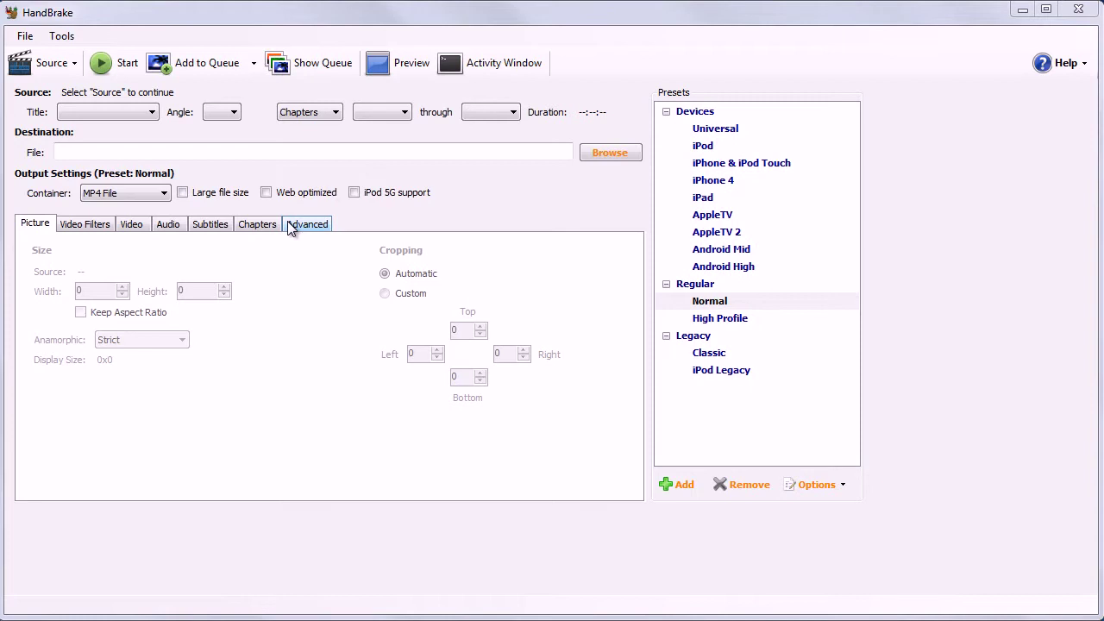
Look through the Advanced, Chapters, Subtitles, Audio, Video, Video Filters and Picture output settings
click(294, 223)
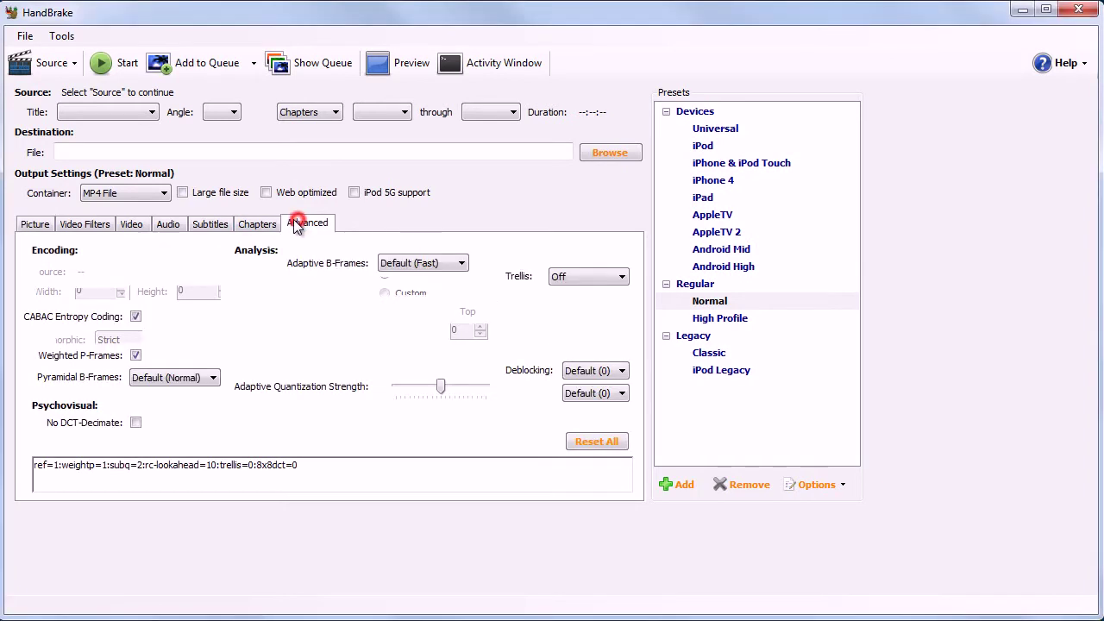
click(259, 222)
click(209, 224)
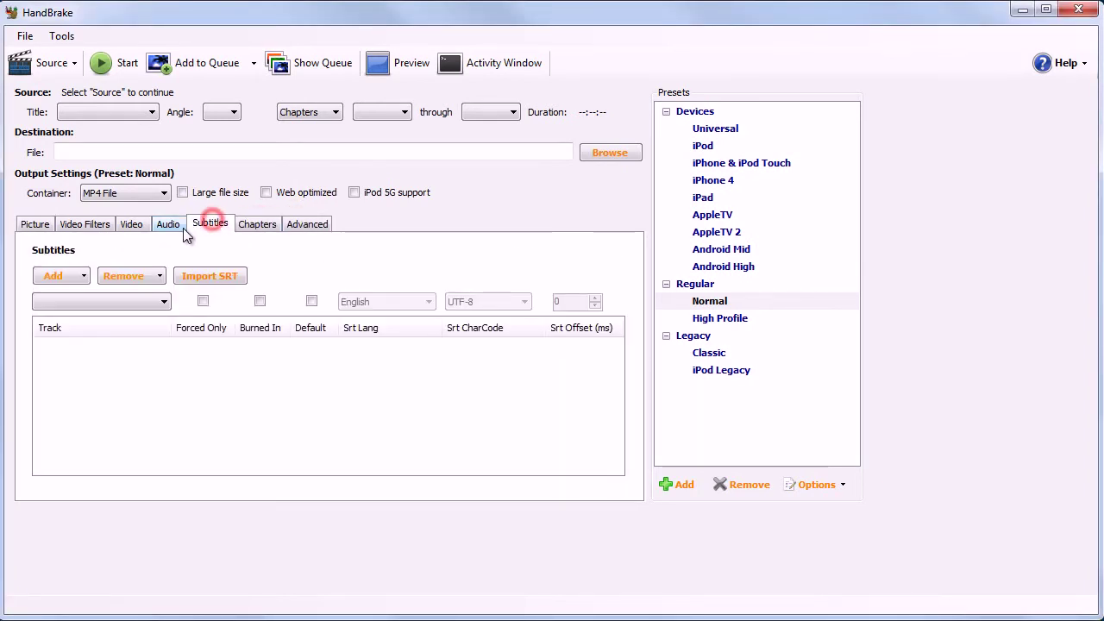
click(168, 224)
click(131, 223)
click(86, 223)
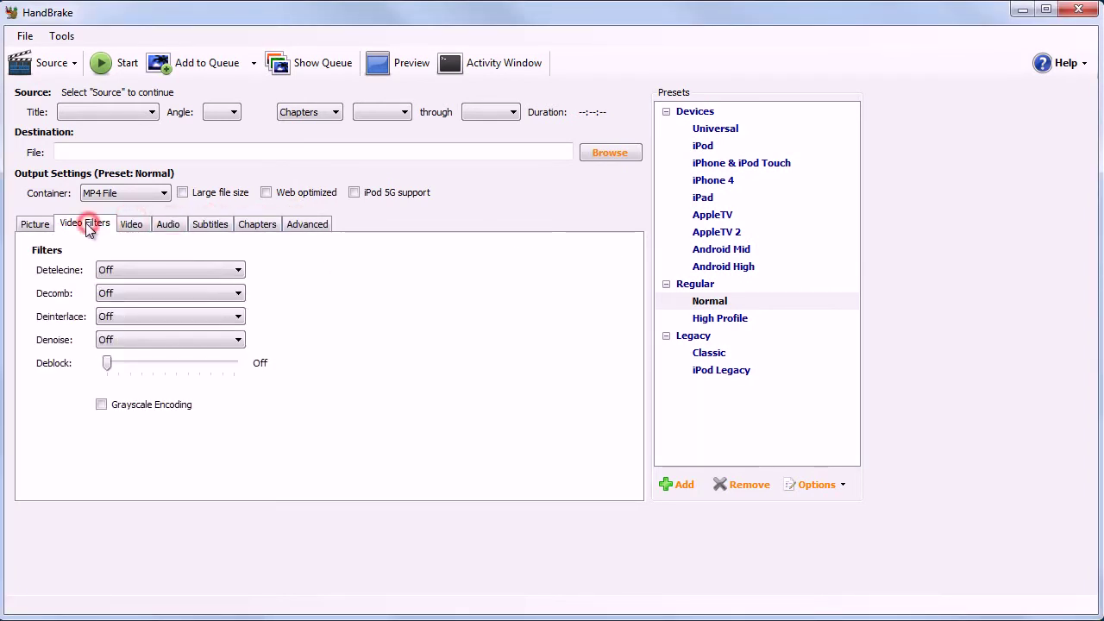
click(34, 223)
Try the iPad, Normal and iPod presets to compare their output settings
click(709, 199)
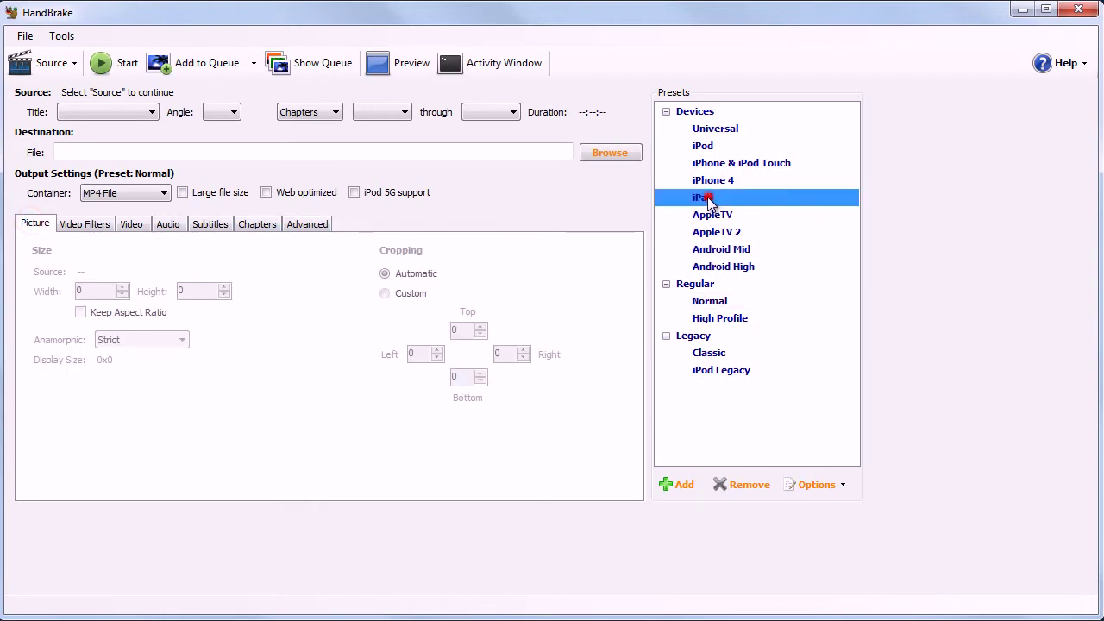
click(709, 299)
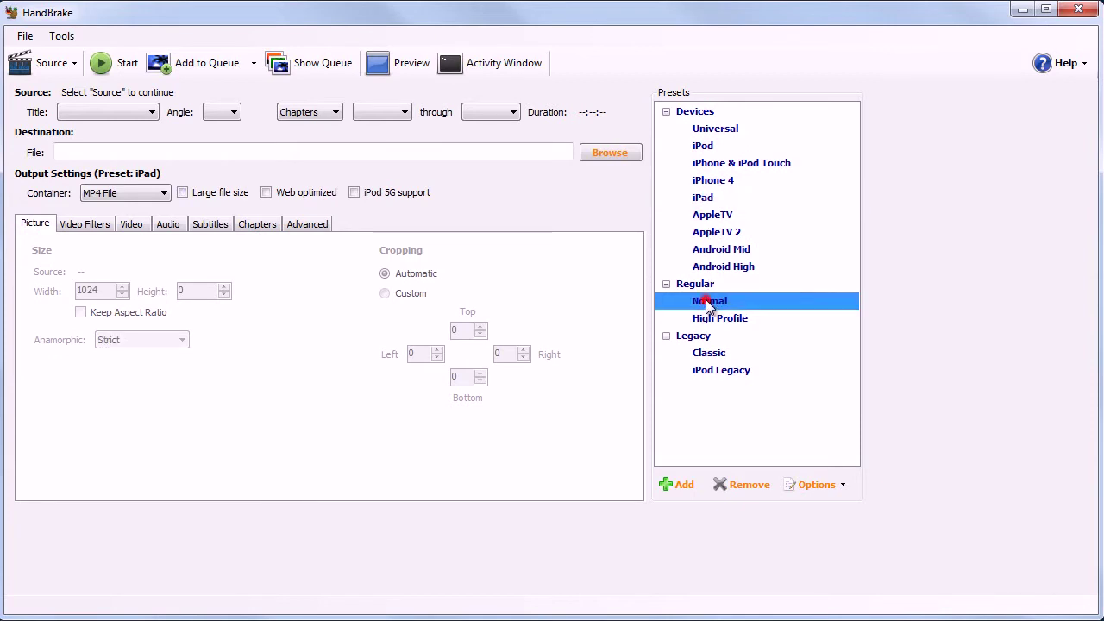
click(701, 145)
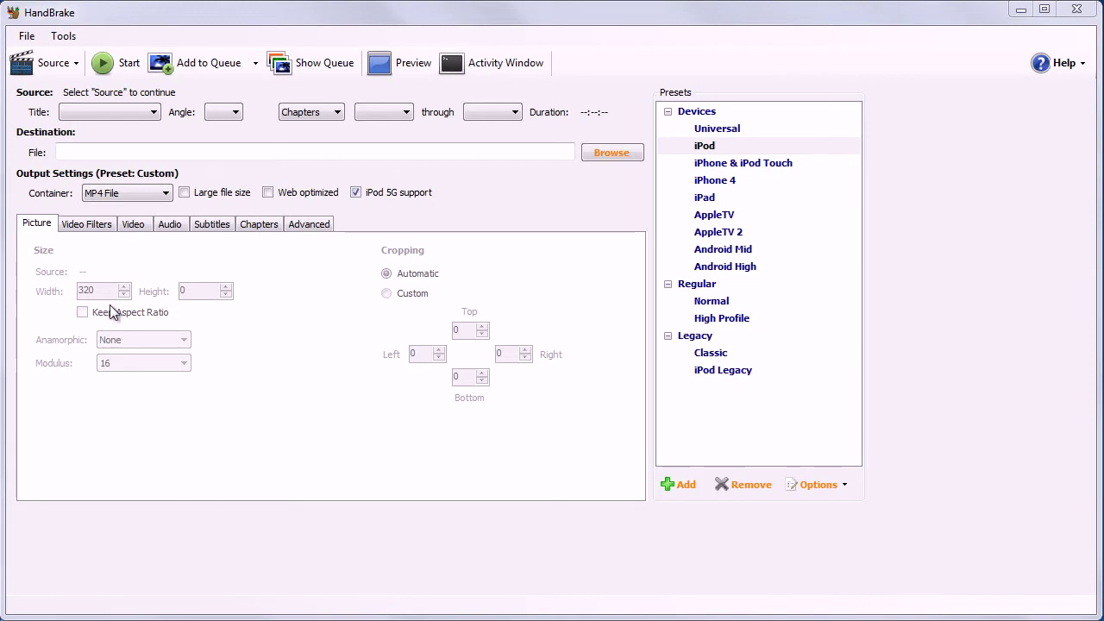
Load the video file Walter-montage-2010.mp4 as the source
click(72, 63)
click(74, 64)
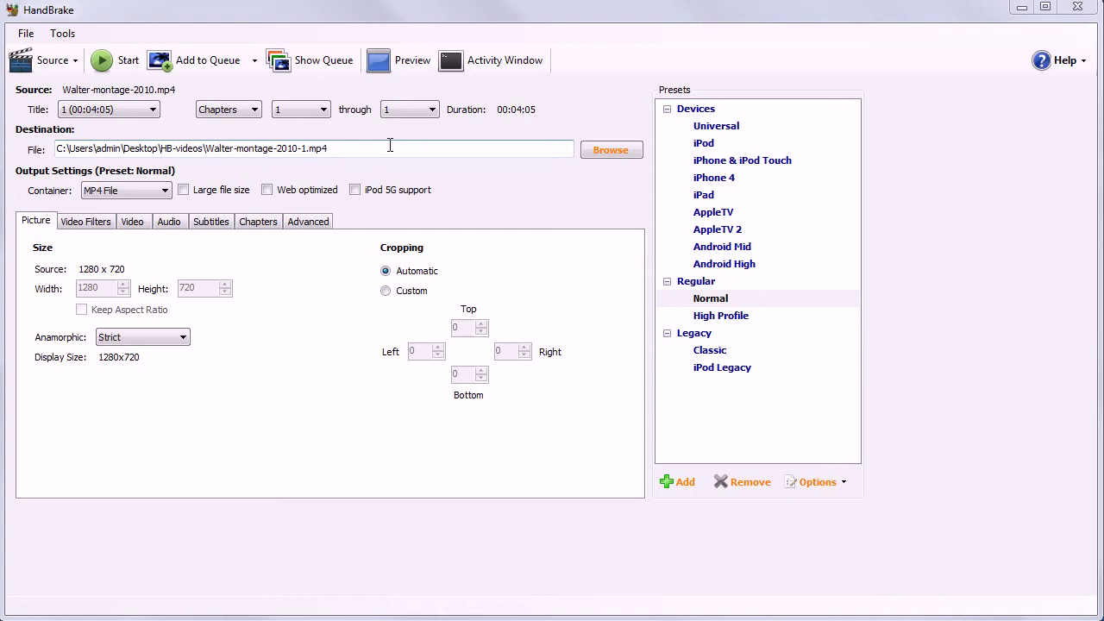
Open the program options and examine the default output path, the file naming settings and the VLC preview path
click(62, 33)
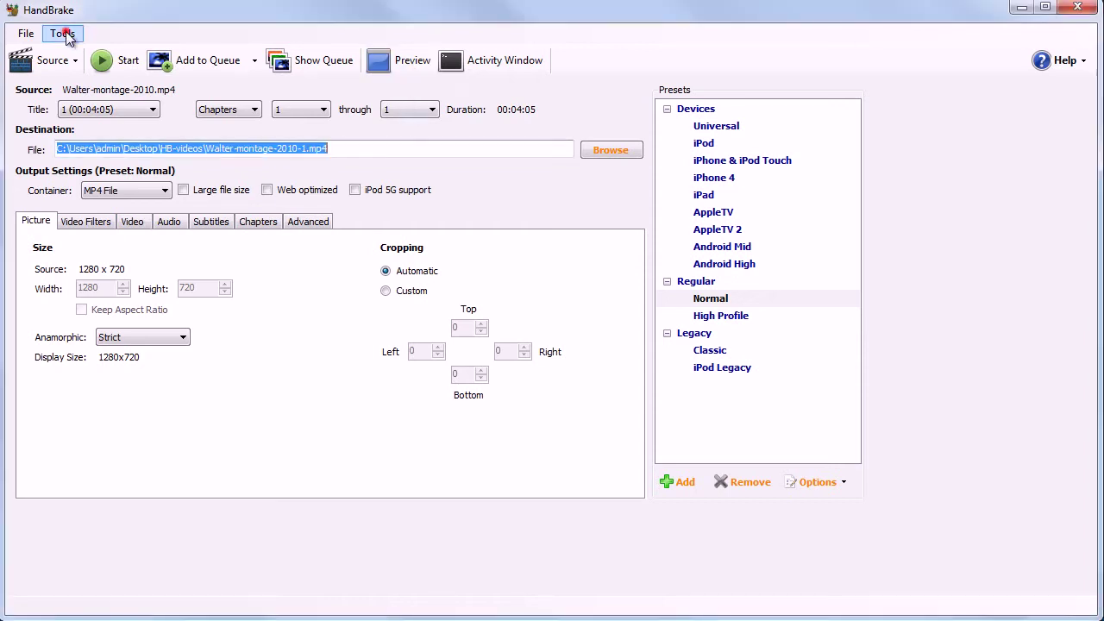
click(62, 33)
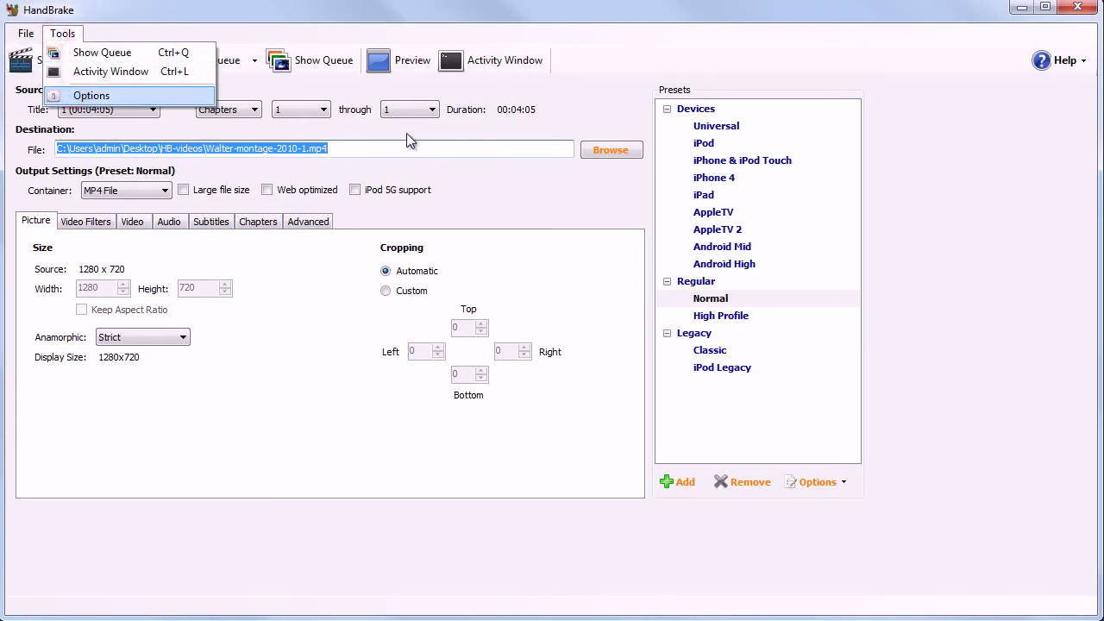
click(76, 96)
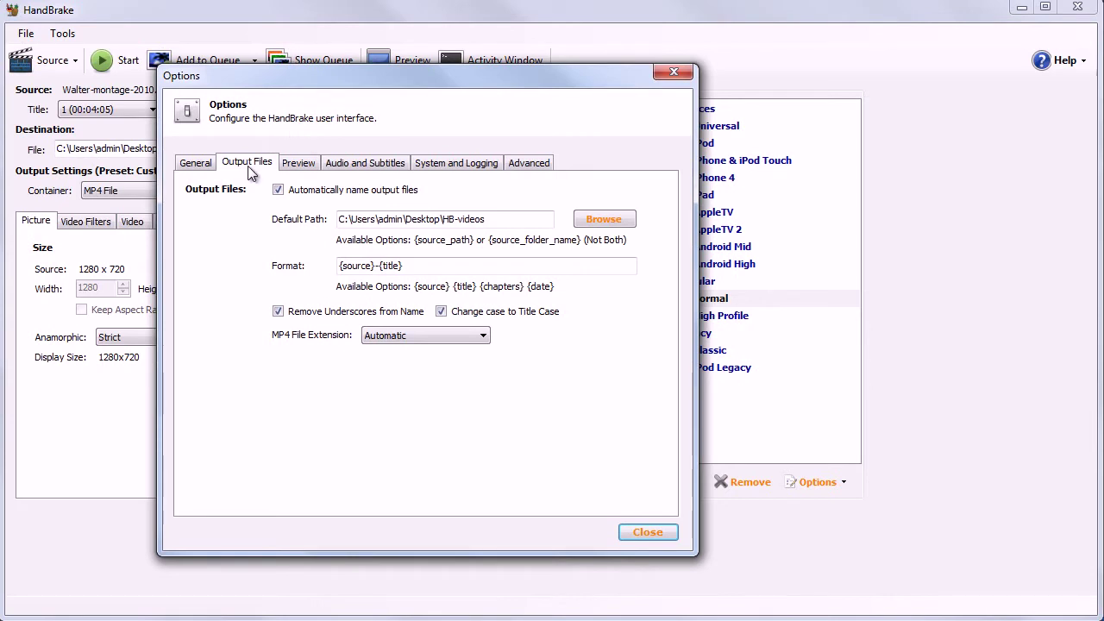
drag(502, 219, 321, 221)
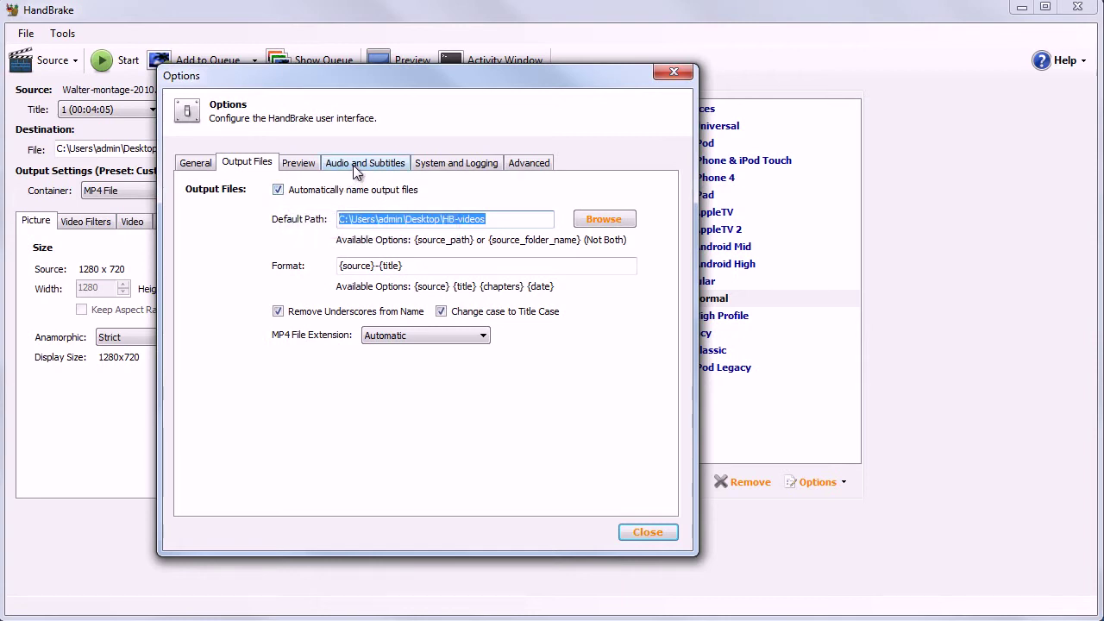
click(302, 163)
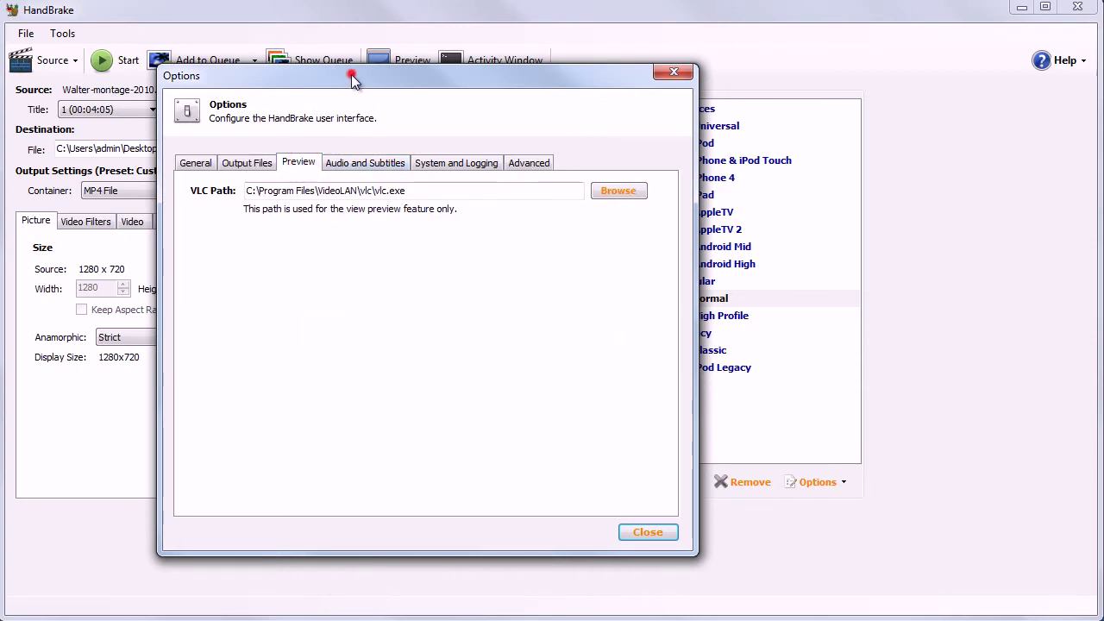
drag(351, 74, 351, 90)
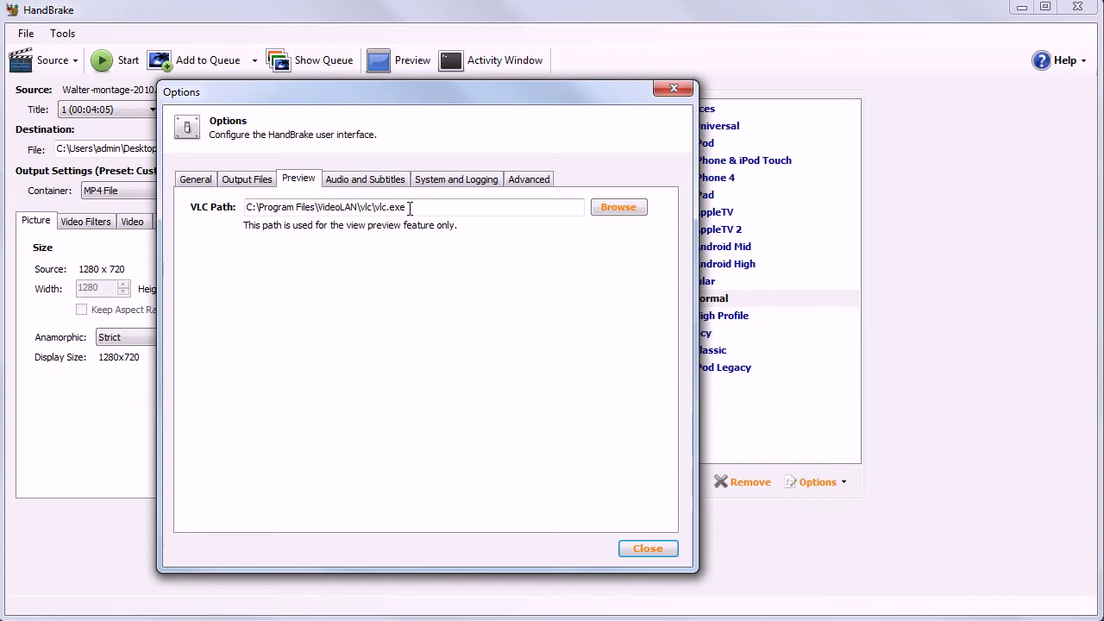
Examine the preferred audio and subtitle languages and the general launch settings, and close the options
click(366, 180)
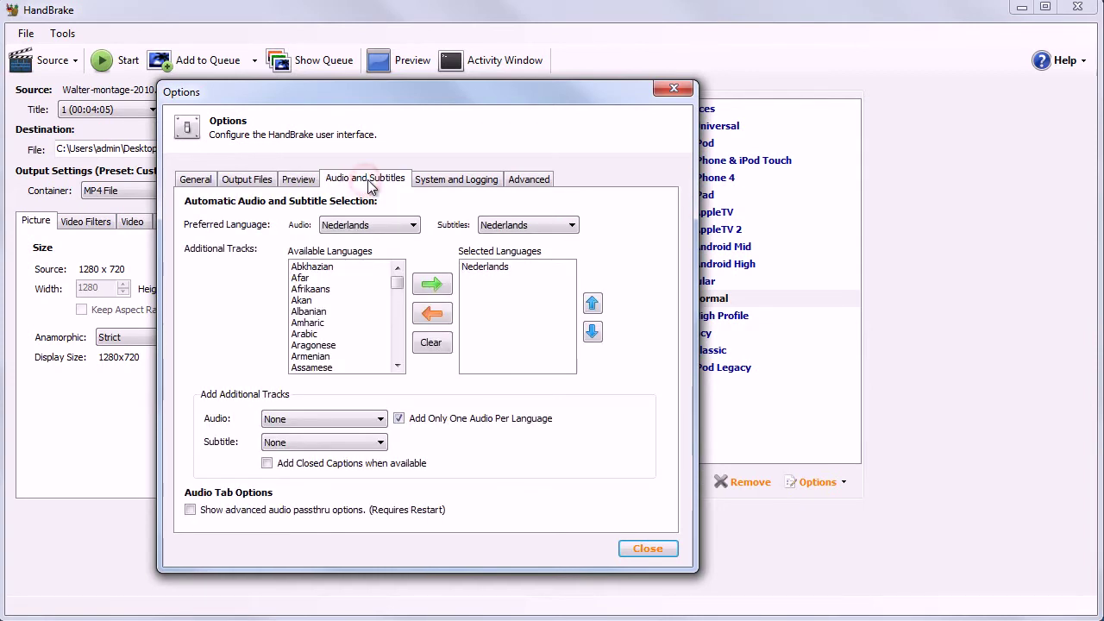
click(412, 226)
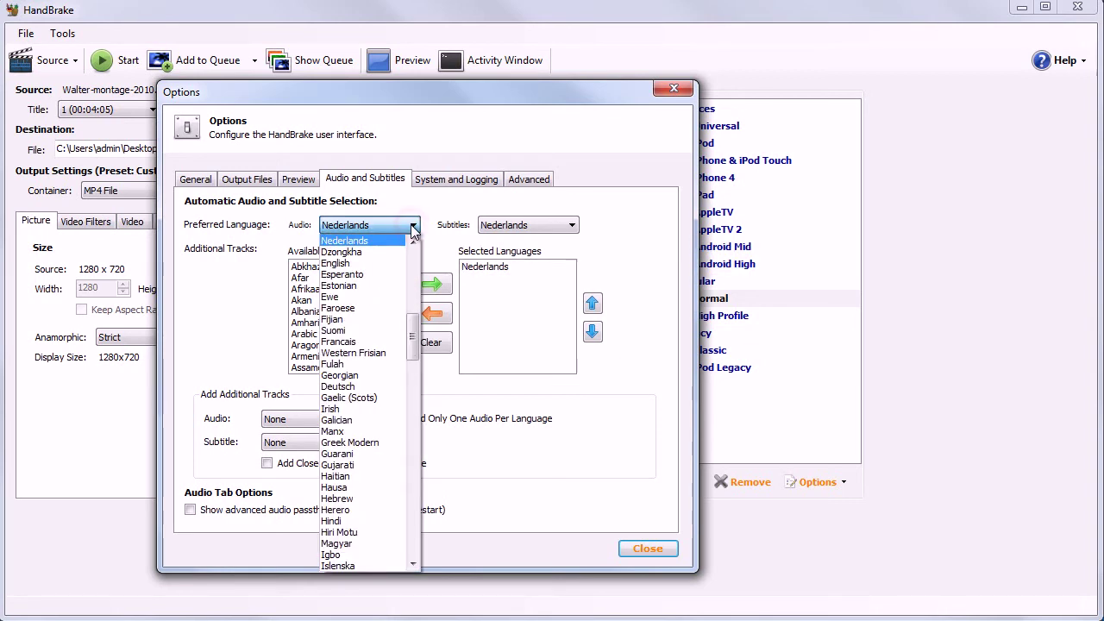
click(412, 226)
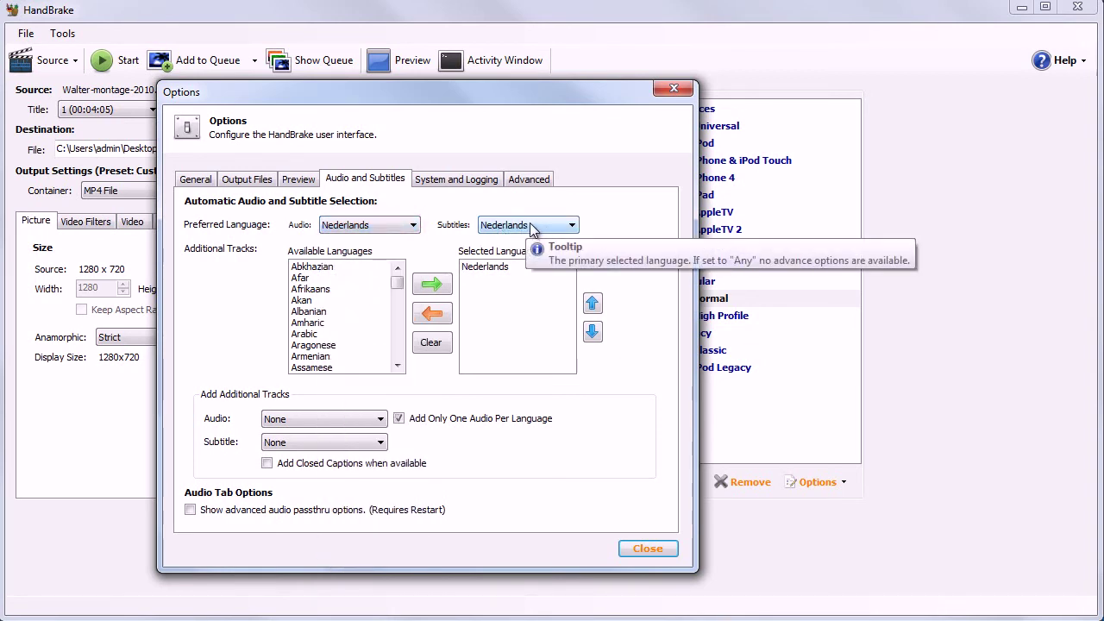
click(197, 179)
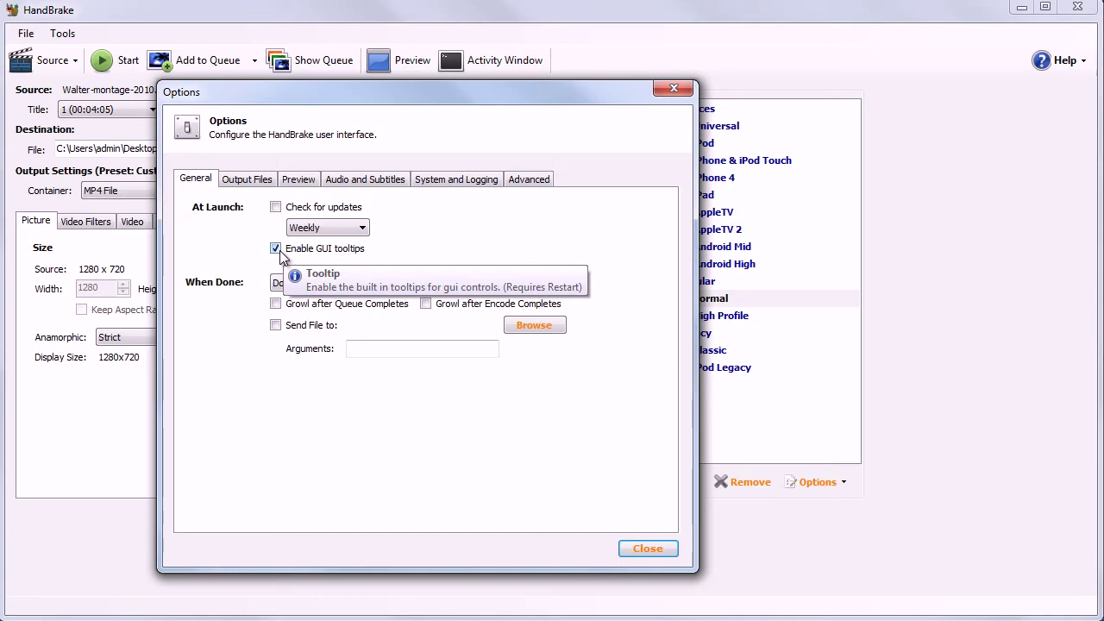
click(638, 548)
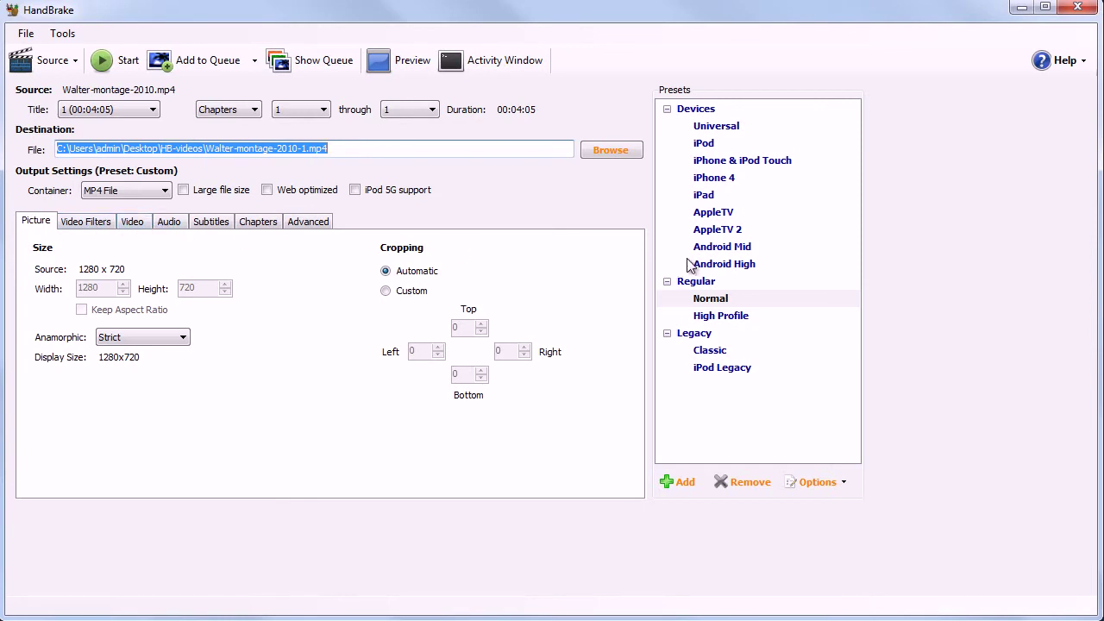
Compare the iPhone 4 and Android High presets and apply the Android Mid preset to the video
click(717, 177)
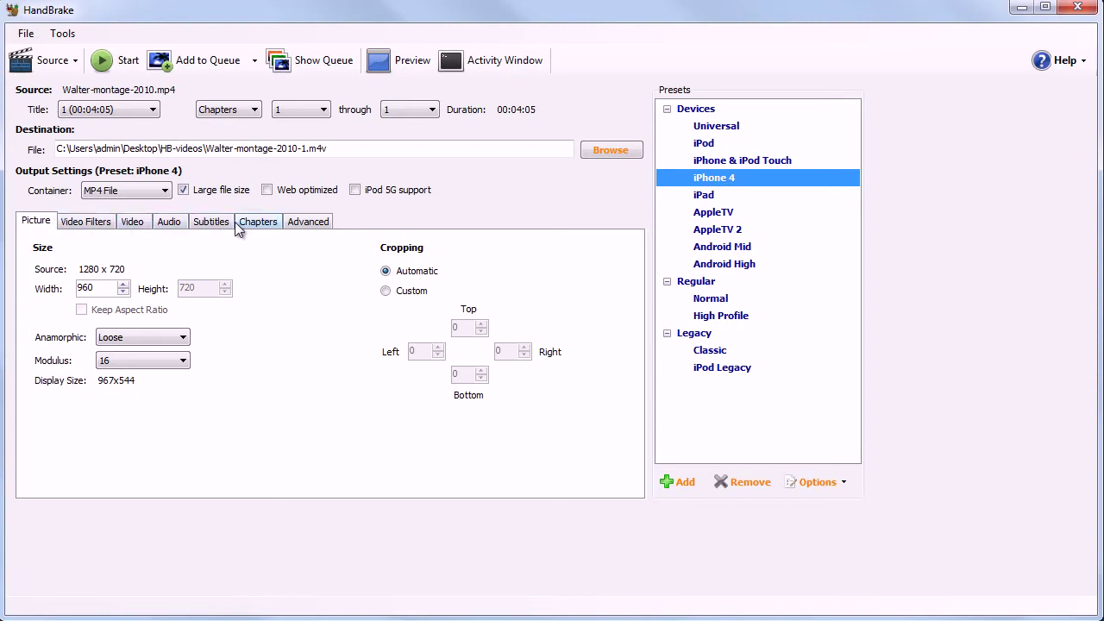
click(721, 267)
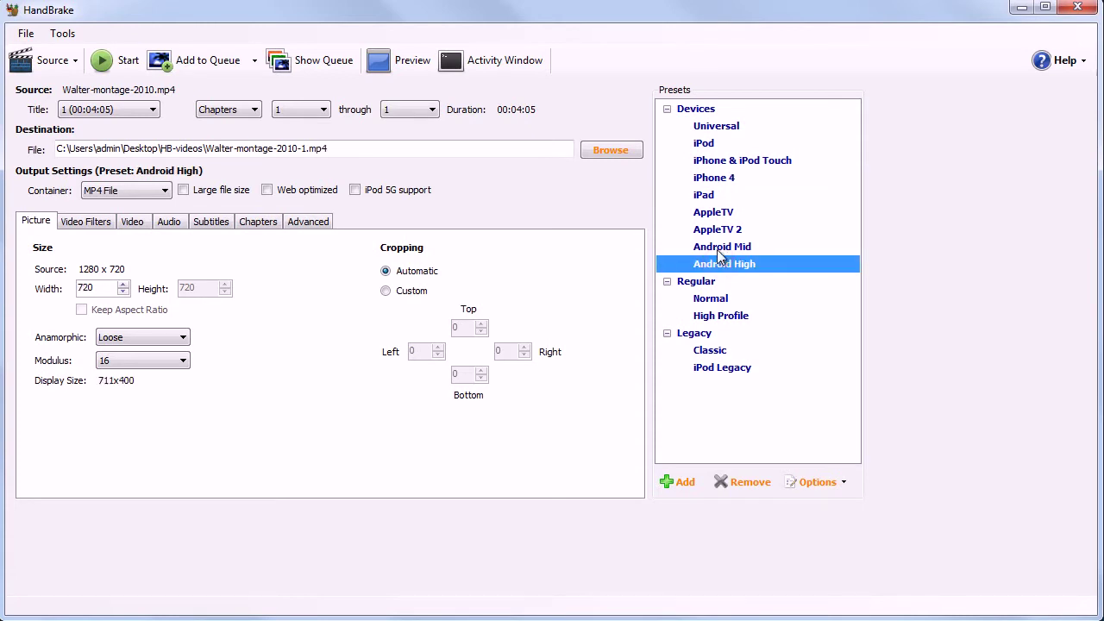
click(721, 250)
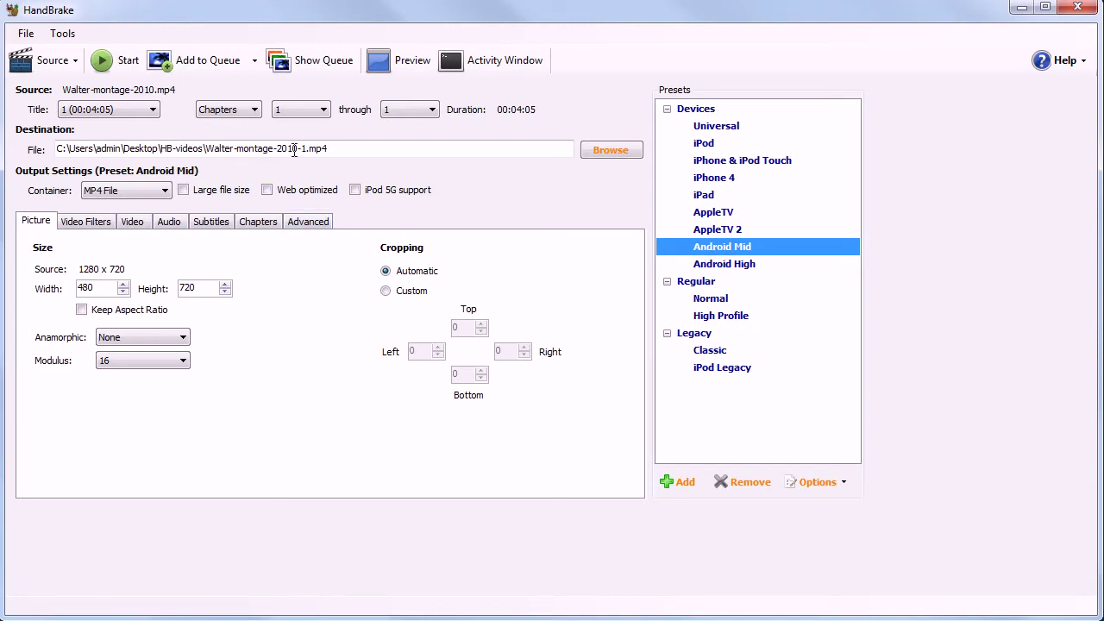
Switch the source range from chapters to Seconds and start encoding the video
click(255, 110)
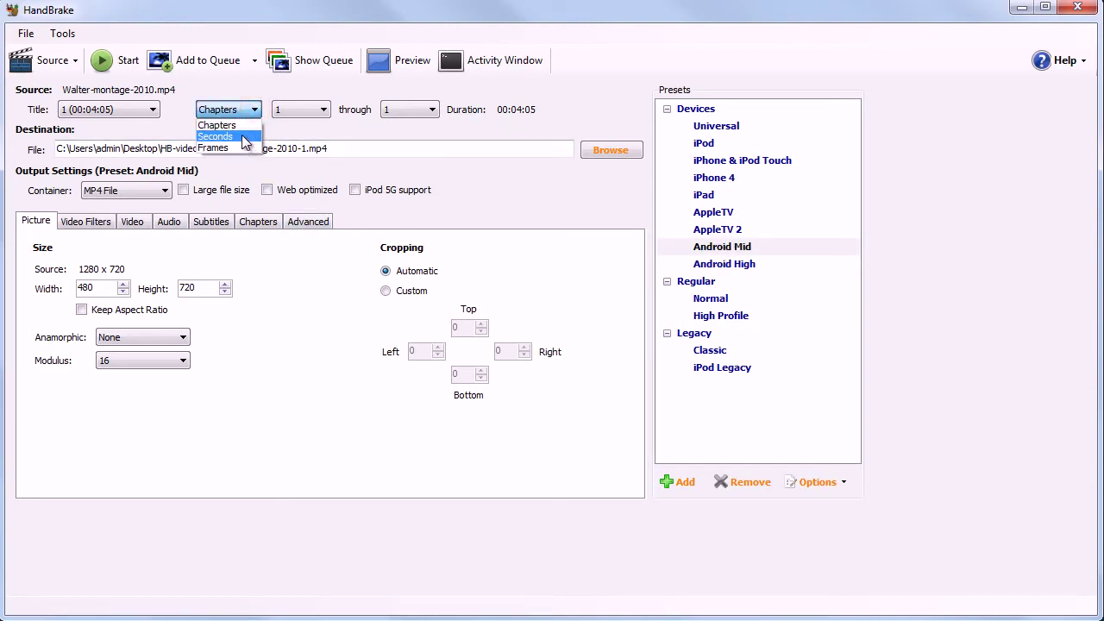
click(244, 136)
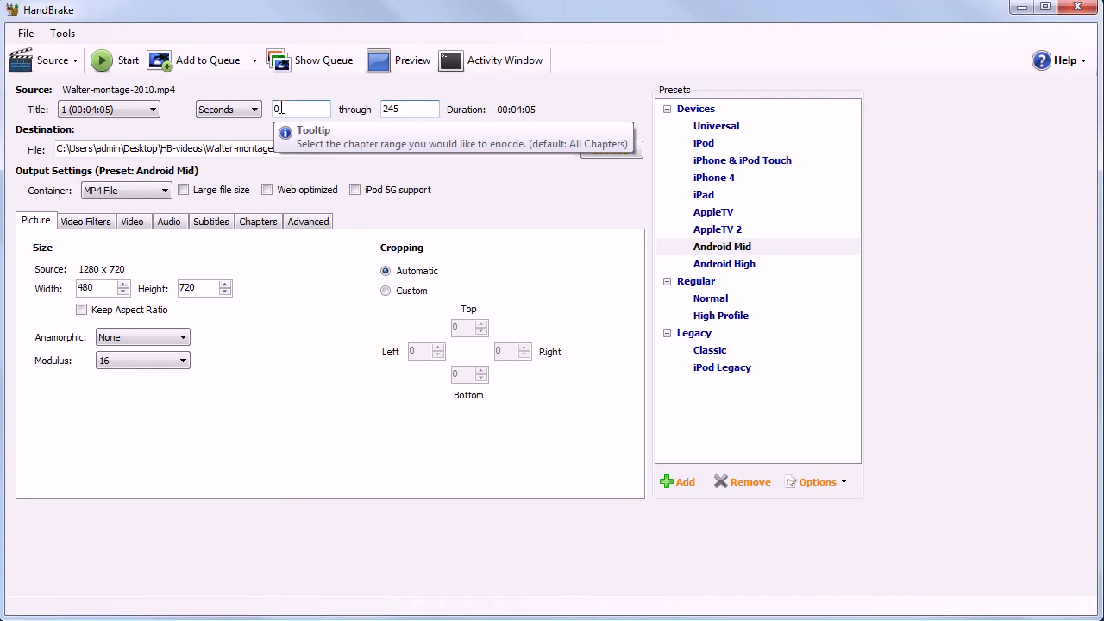
click(248, 110)
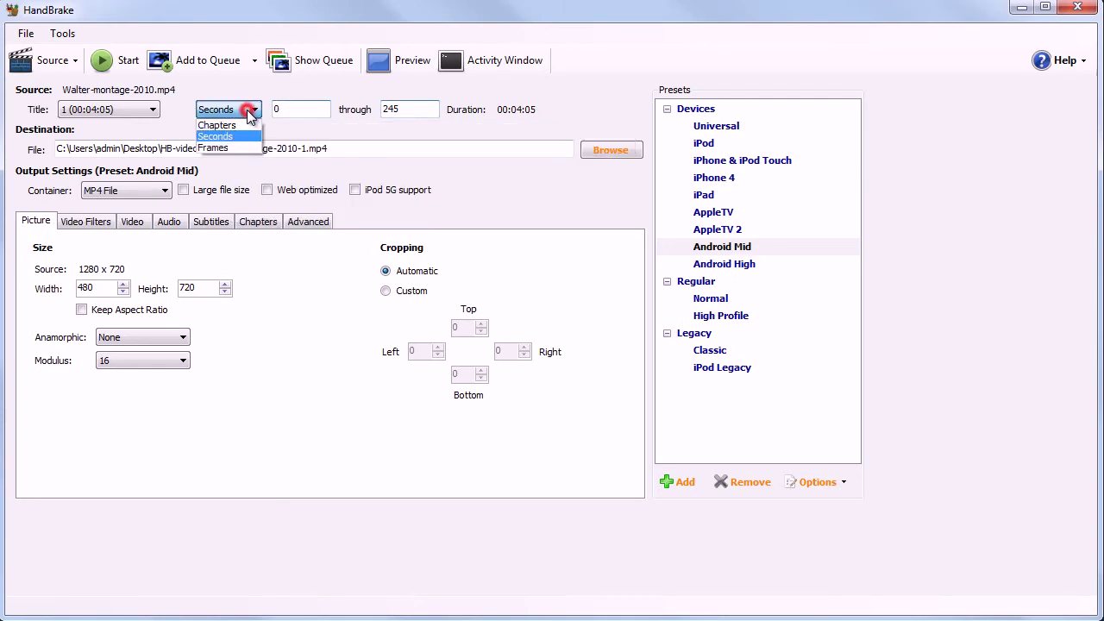
click(287, 129)
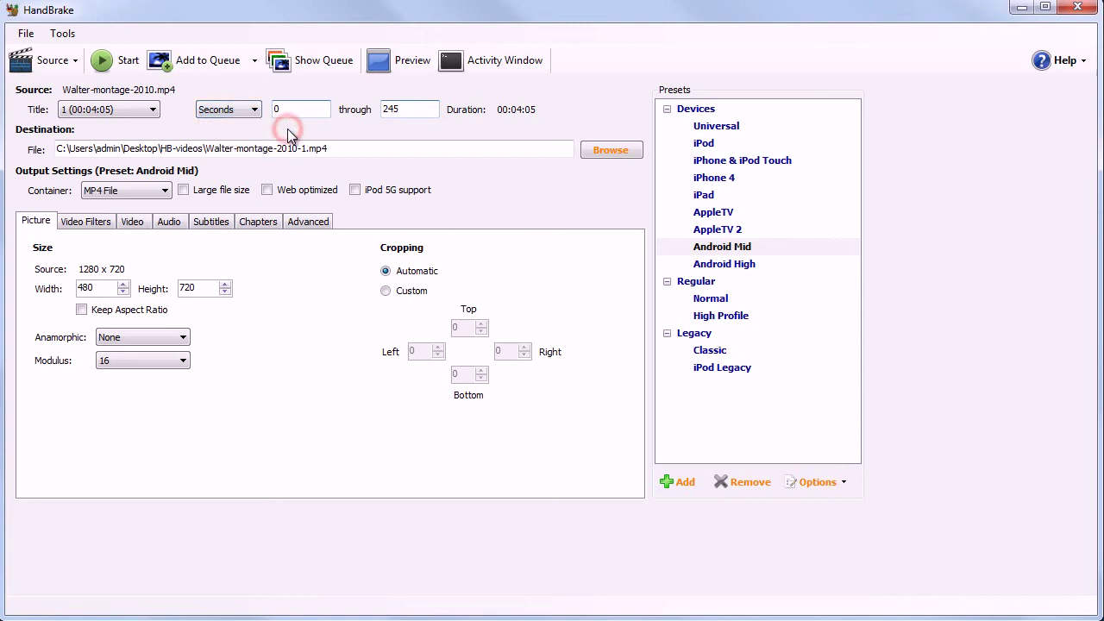
click(117, 64)
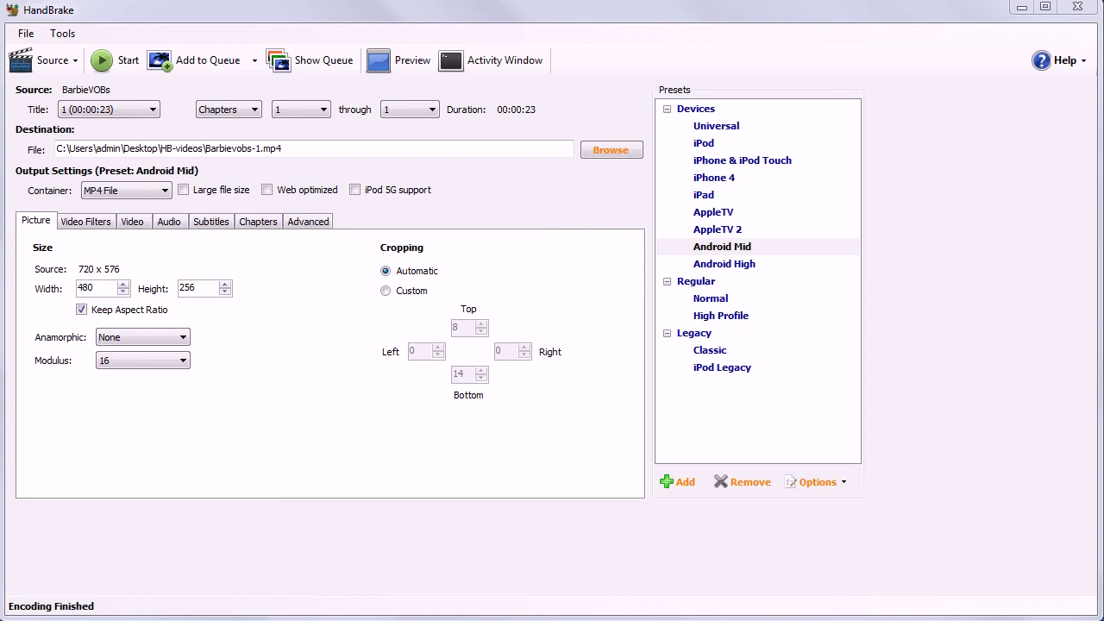
Select title 2 (01:13:51) of the BarbieVOBs source for conversion
click(67, 59)
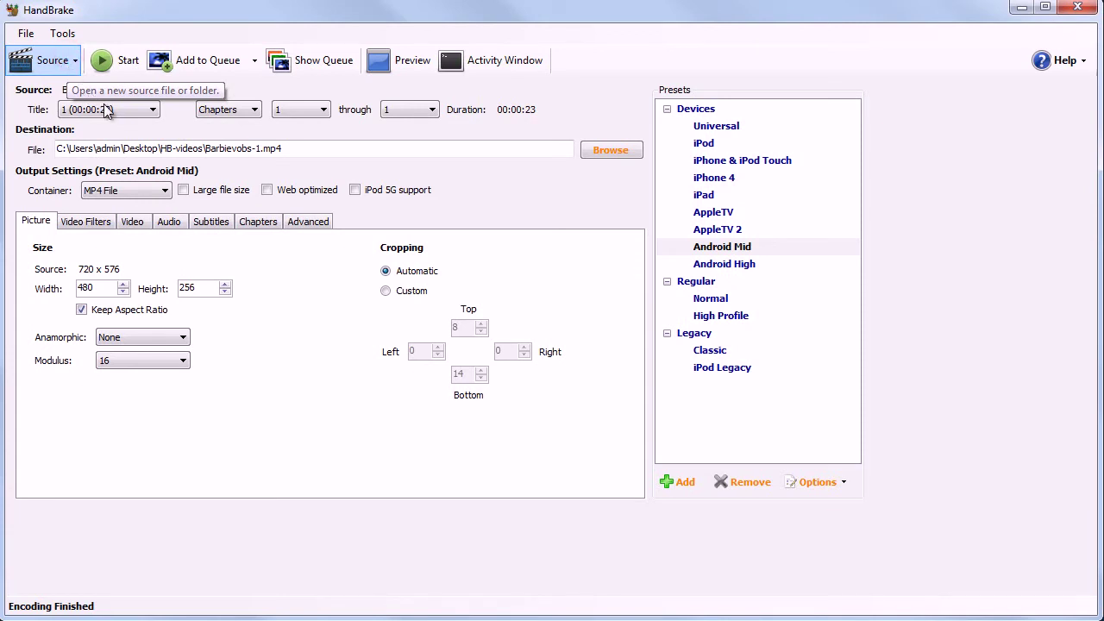
click(69, 59)
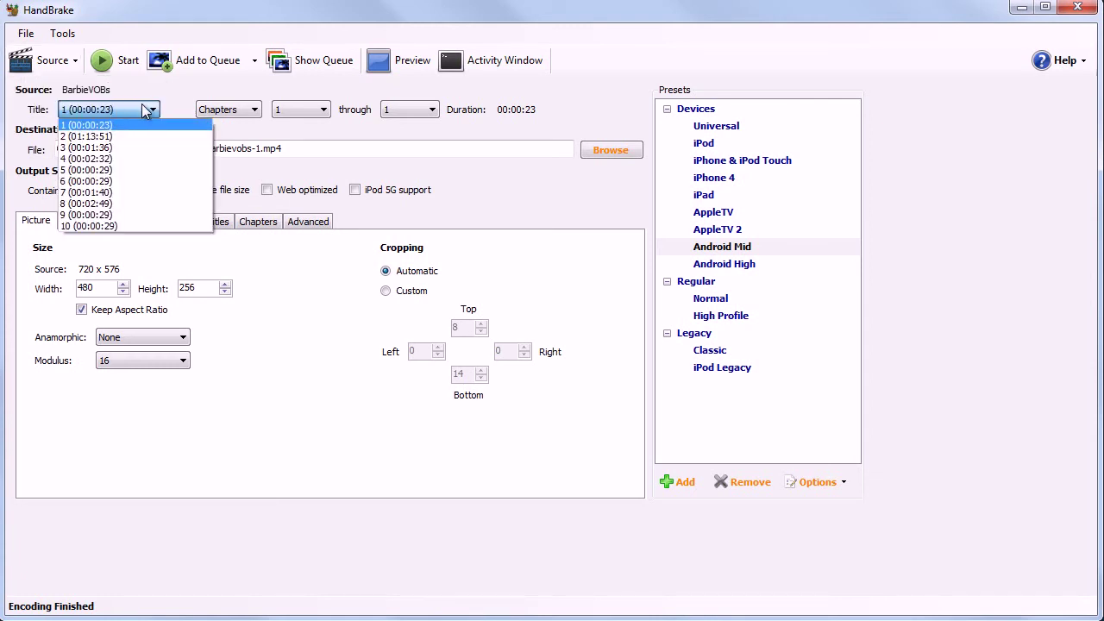
click(111, 137)
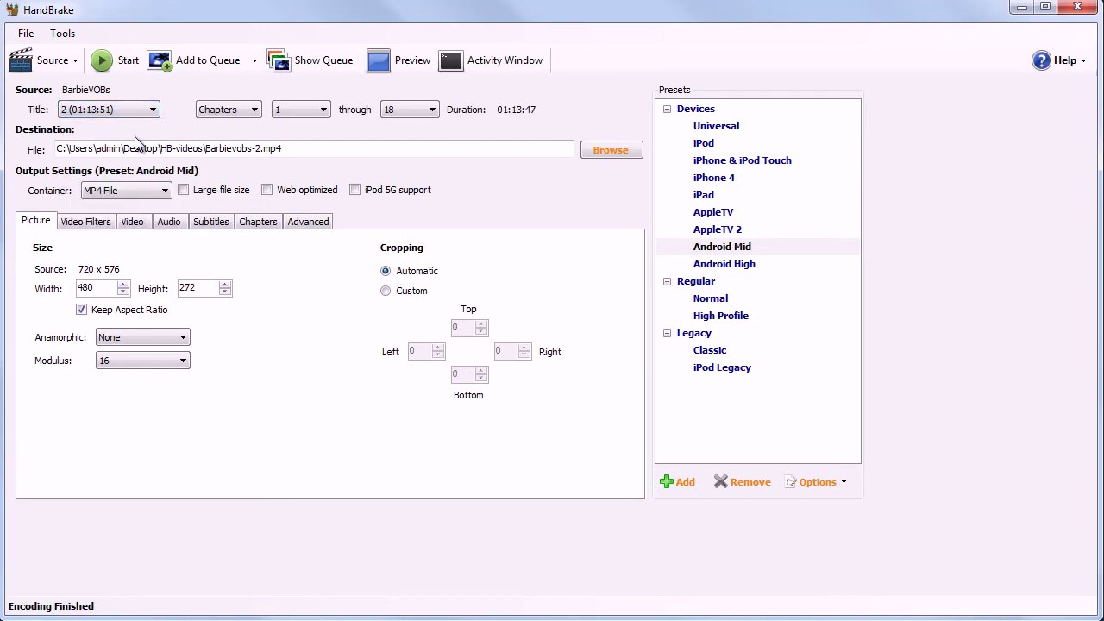
Add the 2 Nederlands (VobSub) subtitle track with Burned In enabled
click(207, 222)
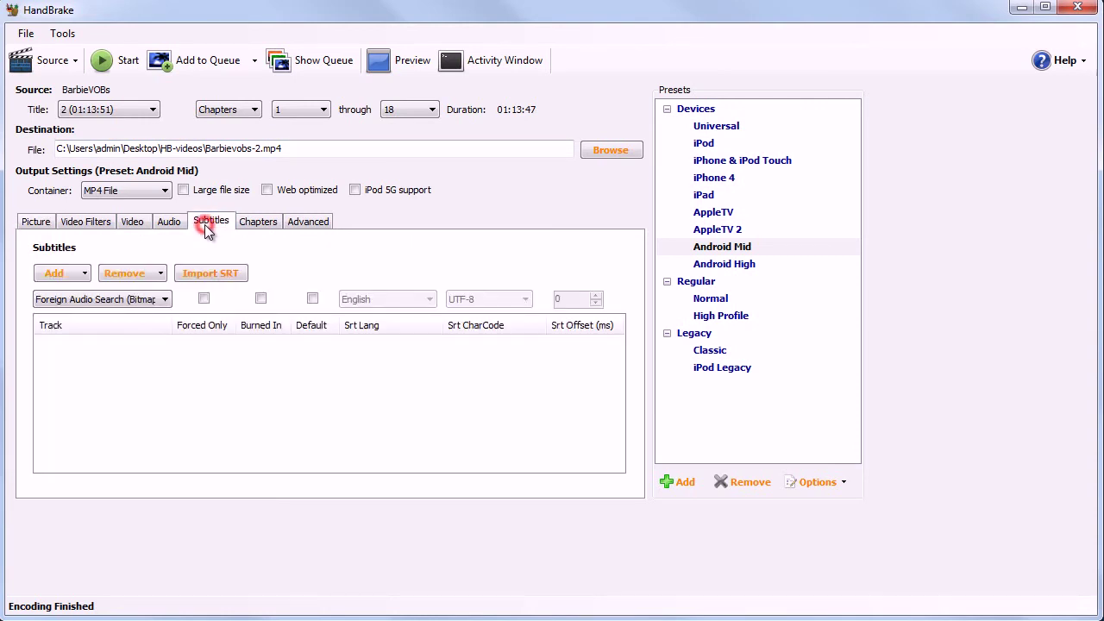
click(165, 300)
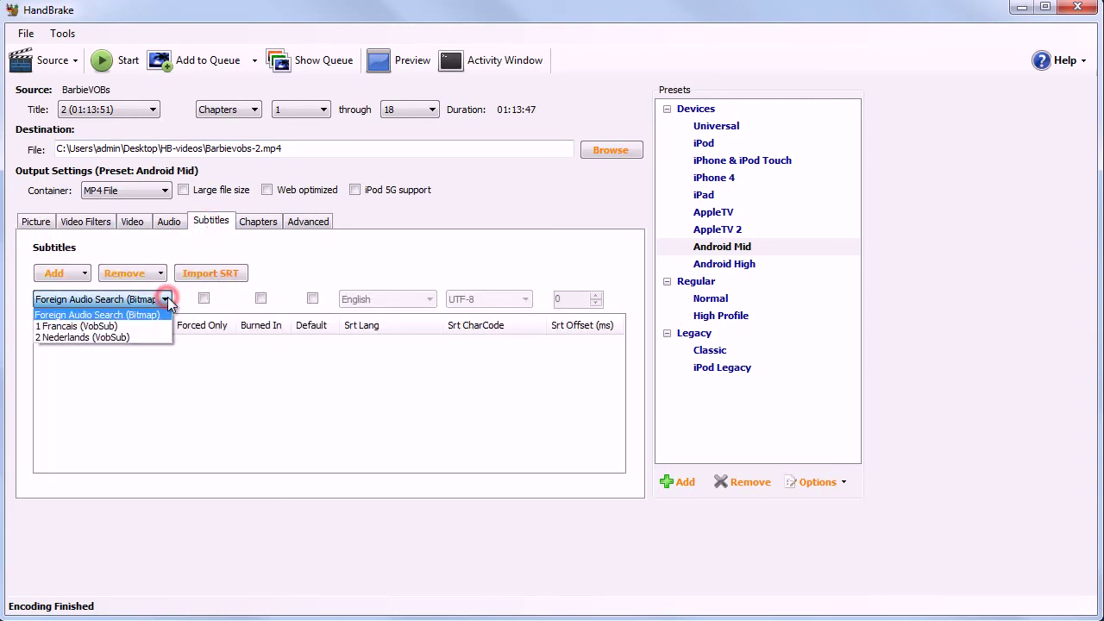
click(79, 337)
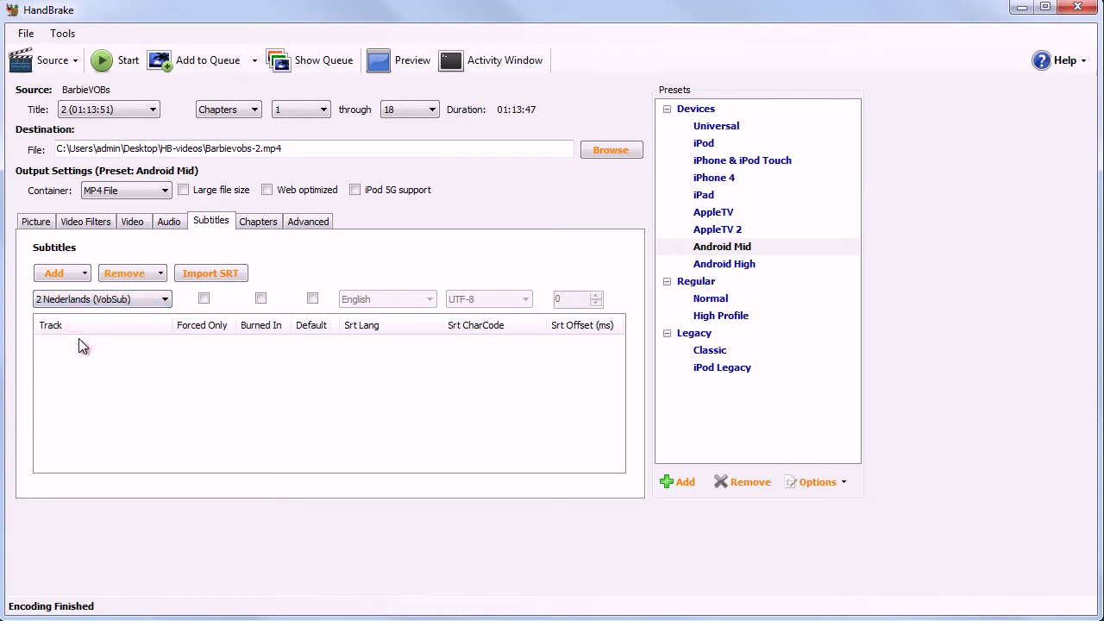
click(261, 300)
click(52, 274)
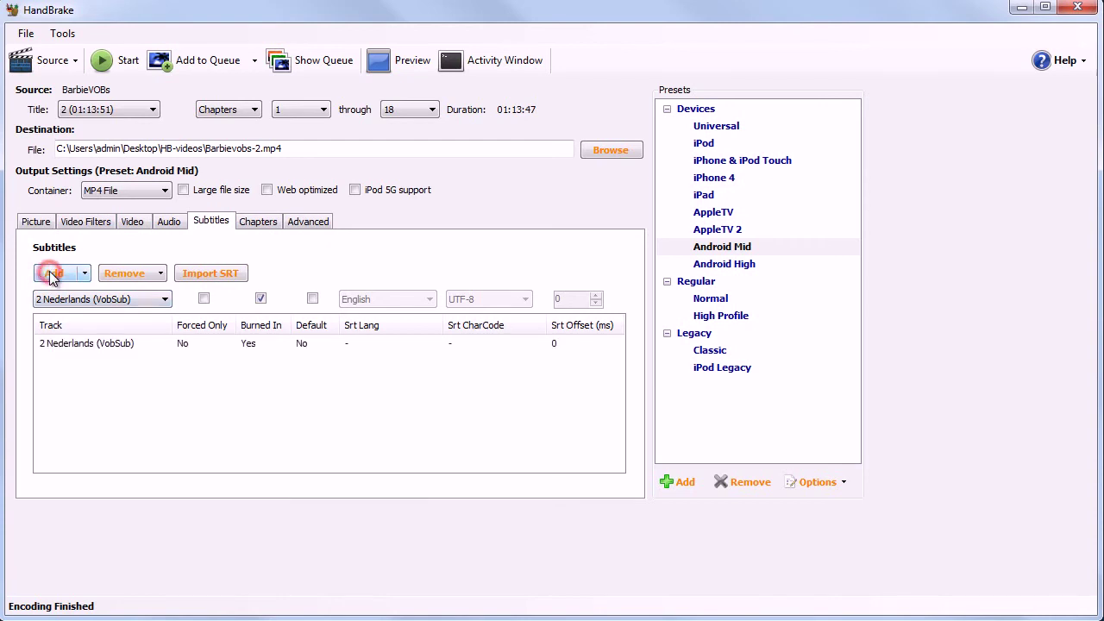
click(105, 344)
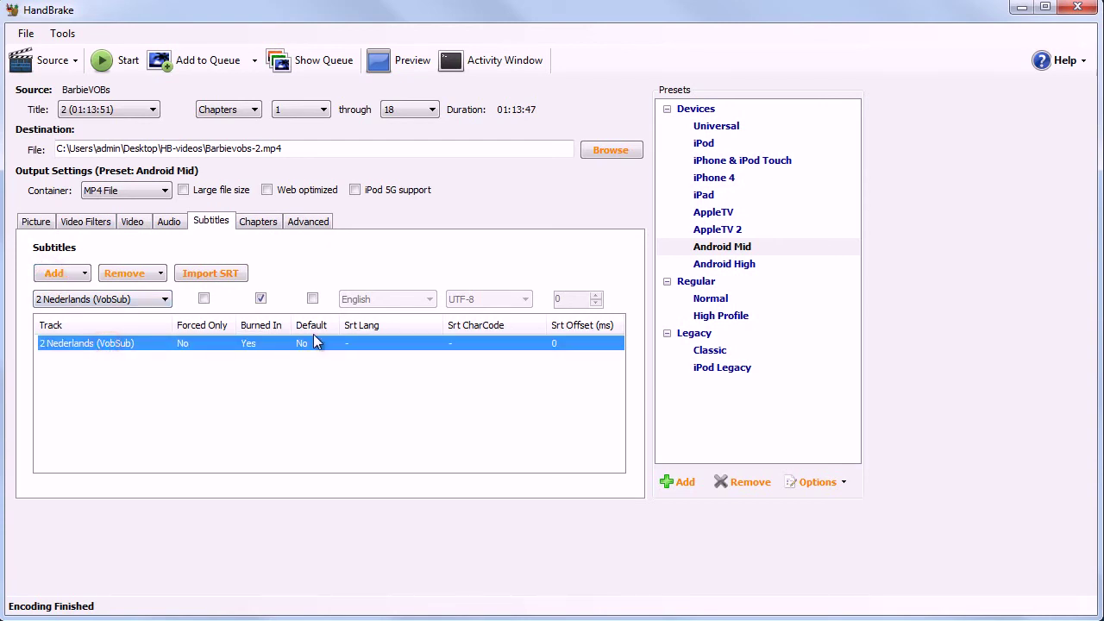
Apply the AppleTV 2 preset to the BarbieVOBs title
click(718, 231)
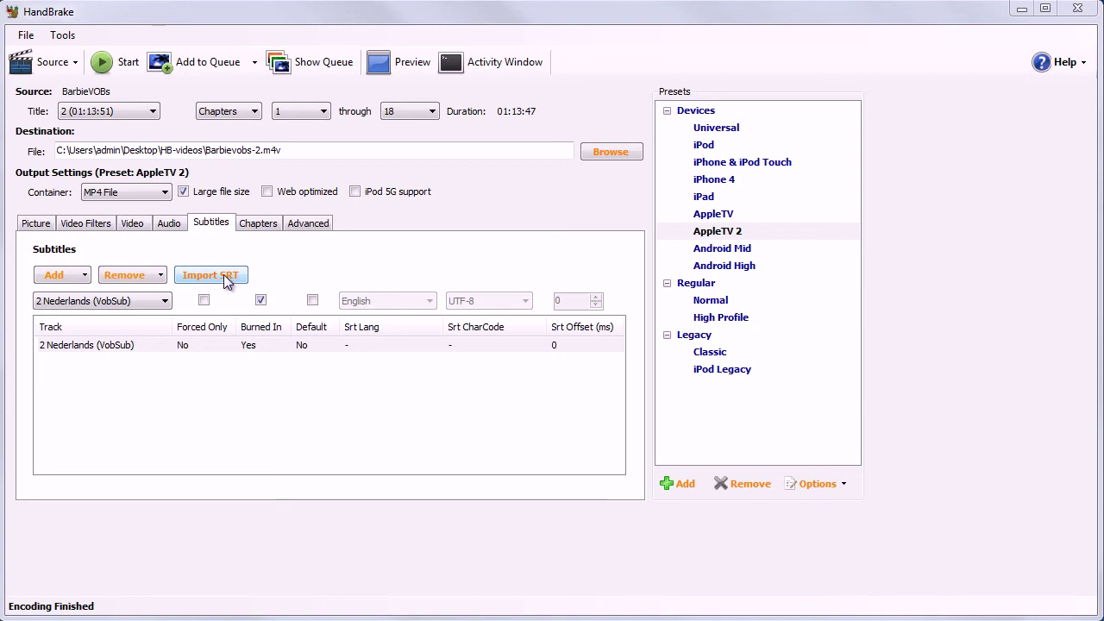
Import the Barbie.in.the.12.Dancing SRT file and use it as the subtitle track in place of 2 Nederlands (VobSub)
click(227, 276)
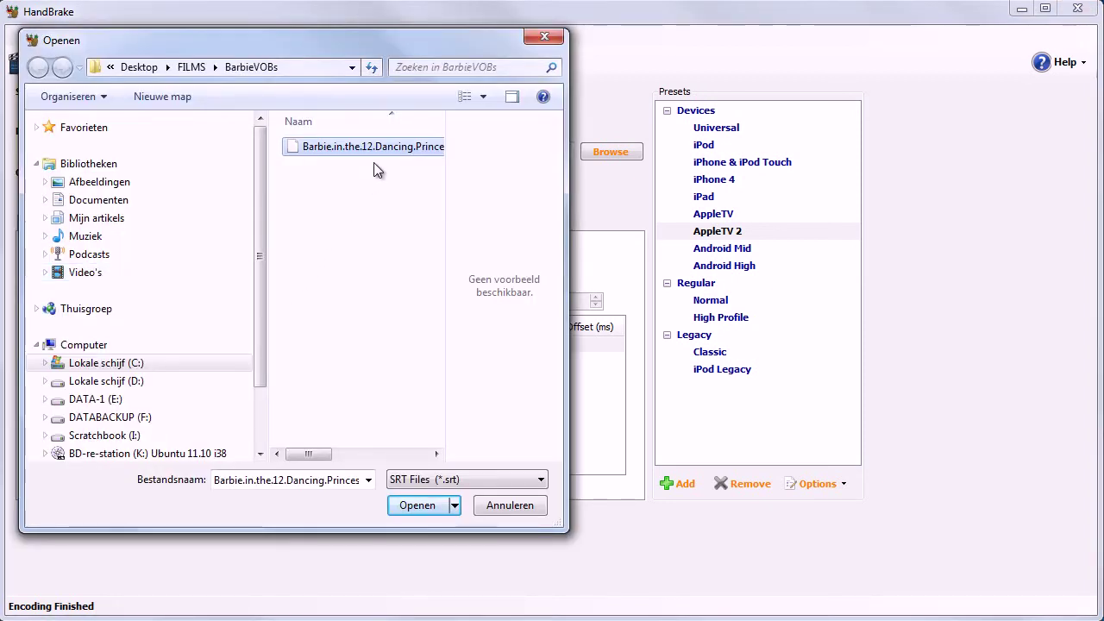
click(402, 507)
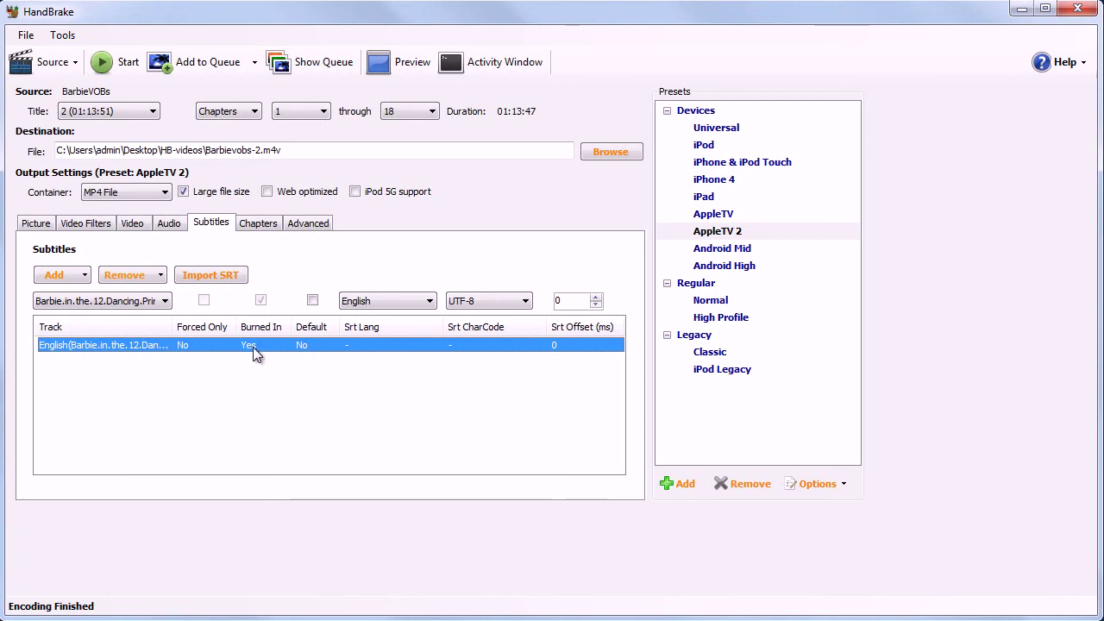
click(78, 296)
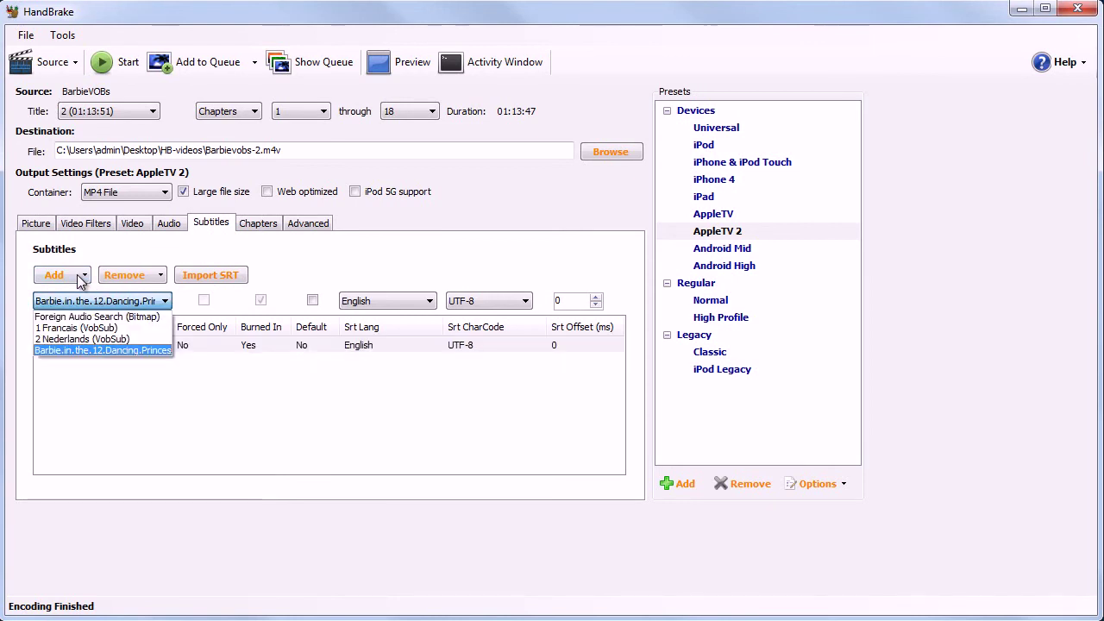
click(119, 350)
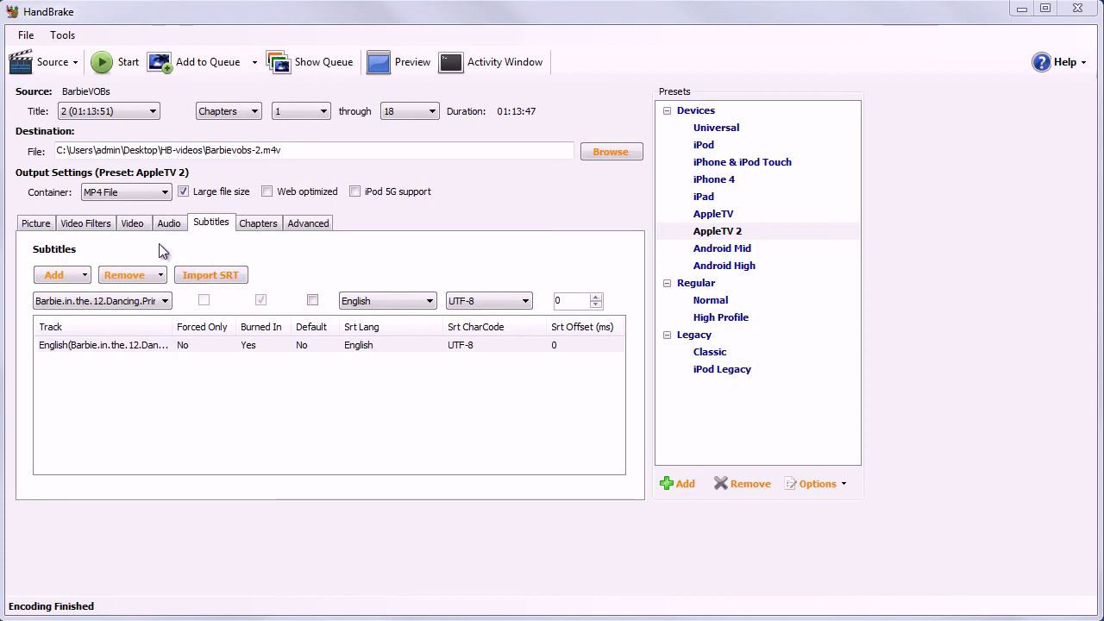
Set the mixdown of the AAC (faac) audio track to Stereo
click(171, 224)
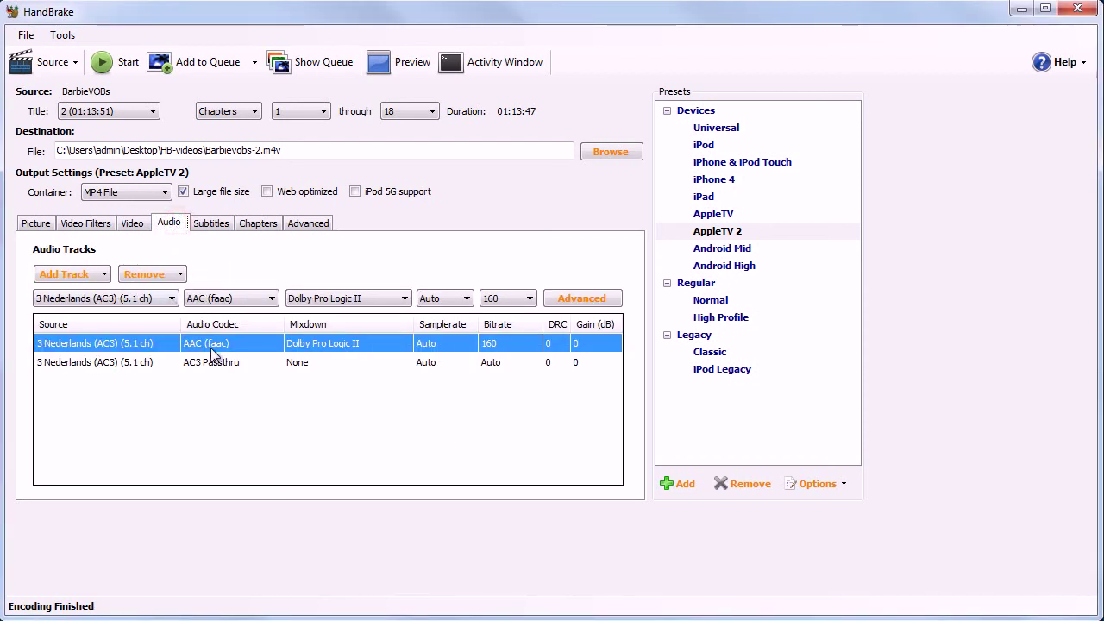
click(347, 298)
click(342, 348)
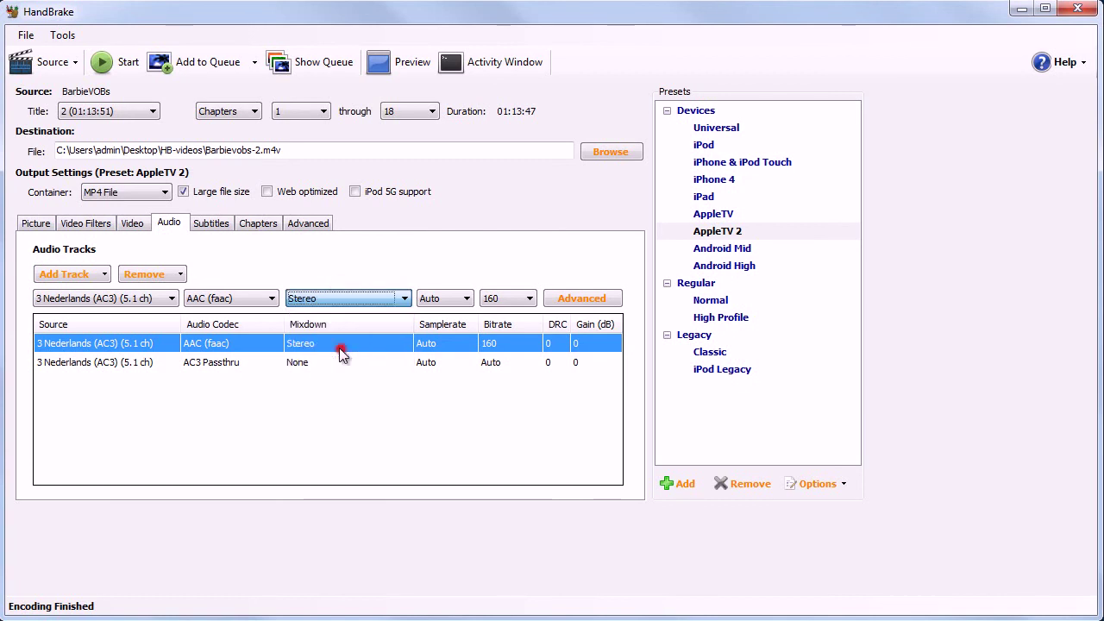
Set the video to Constant Framerate and raise the constant quality to RF 8.75
click(133, 223)
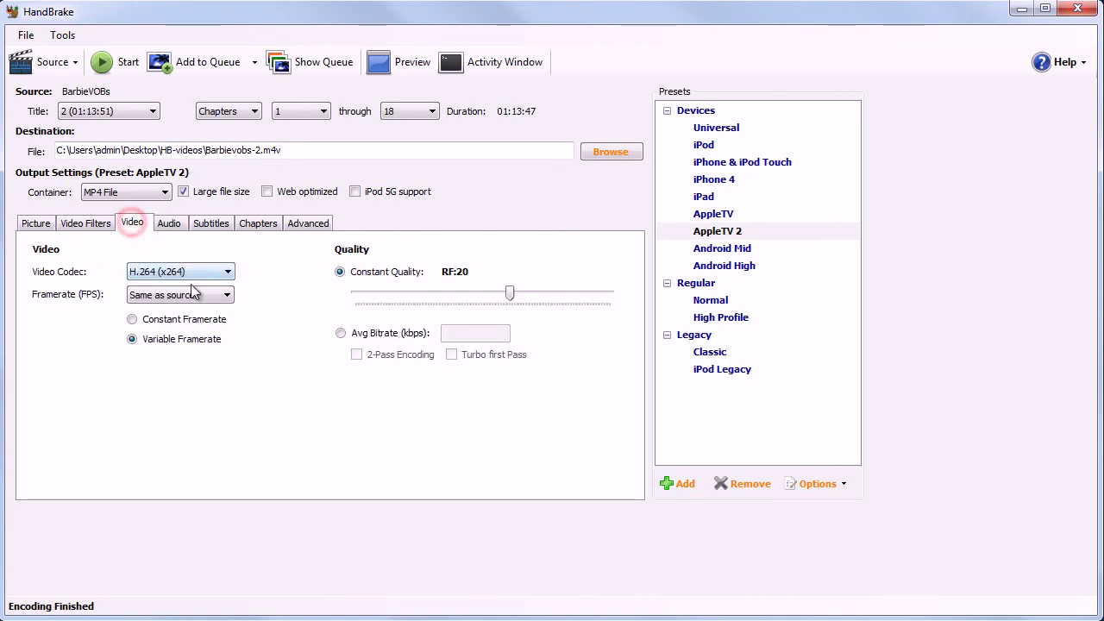
click(166, 320)
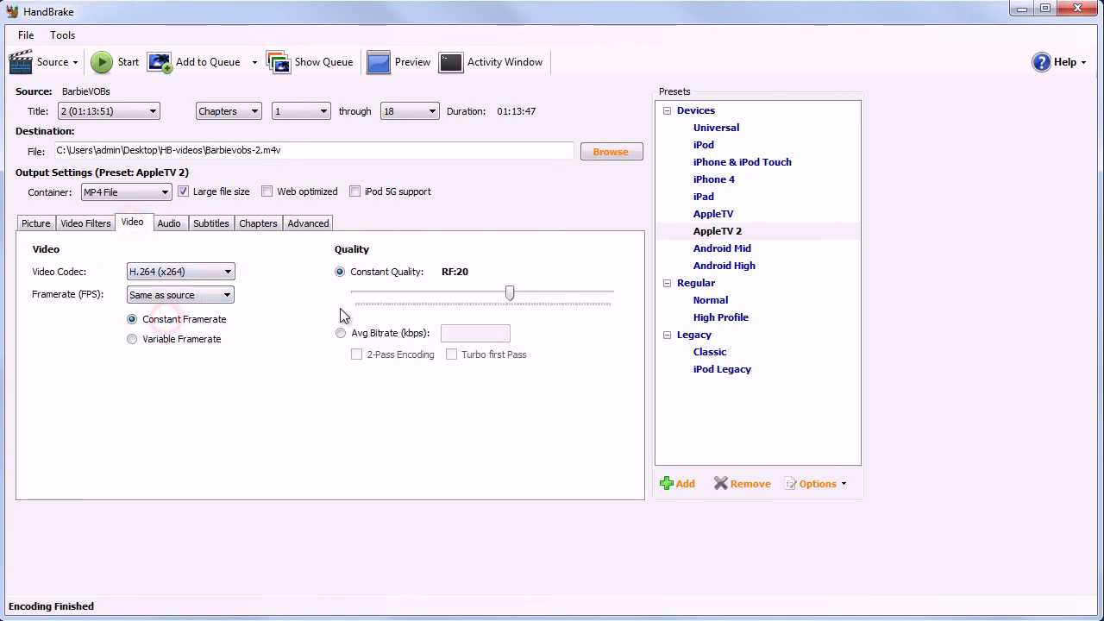
mouse_move(509, 298)
drag(508, 297, 559, 296)
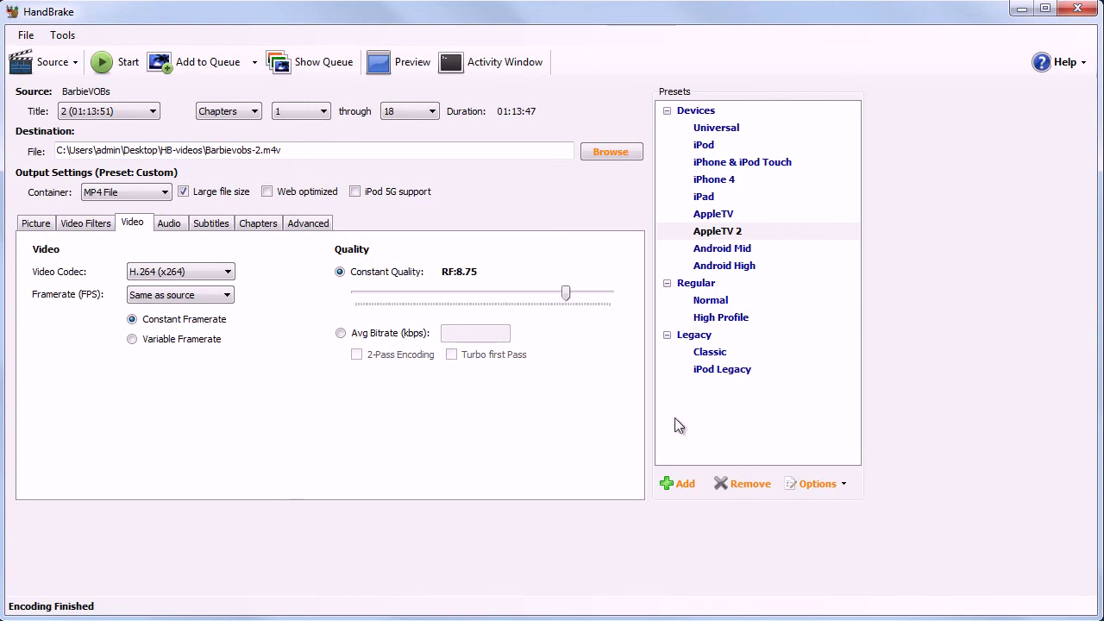
Save the current settings as a new preset named Clickx favoriet with a Custom picture size of 1280 x 720
click(678, 484)
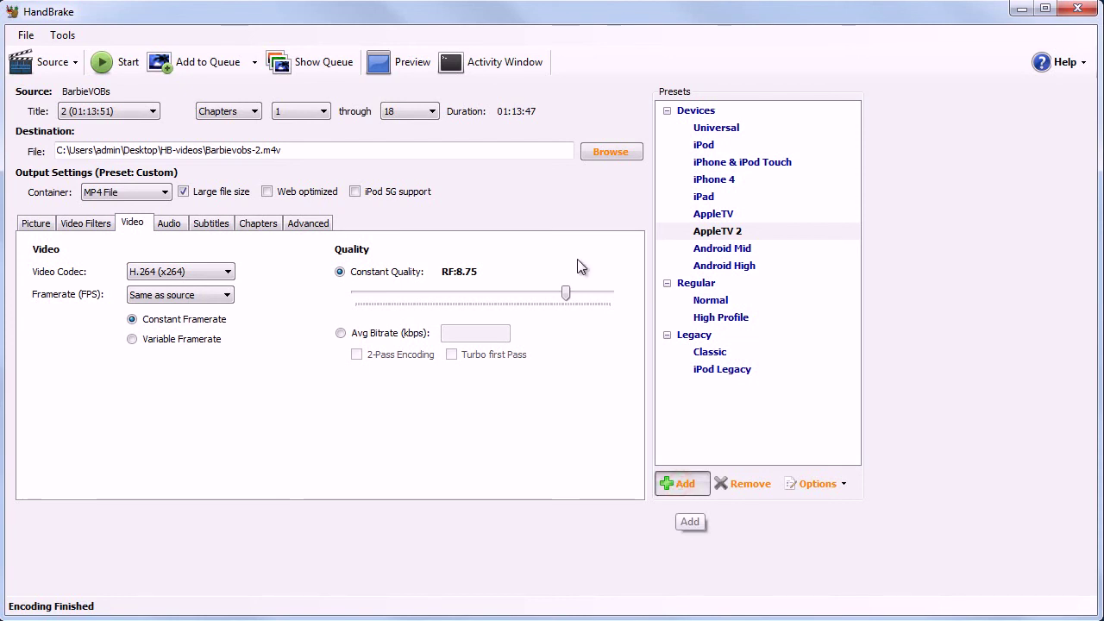
text(Clickx favoriet)
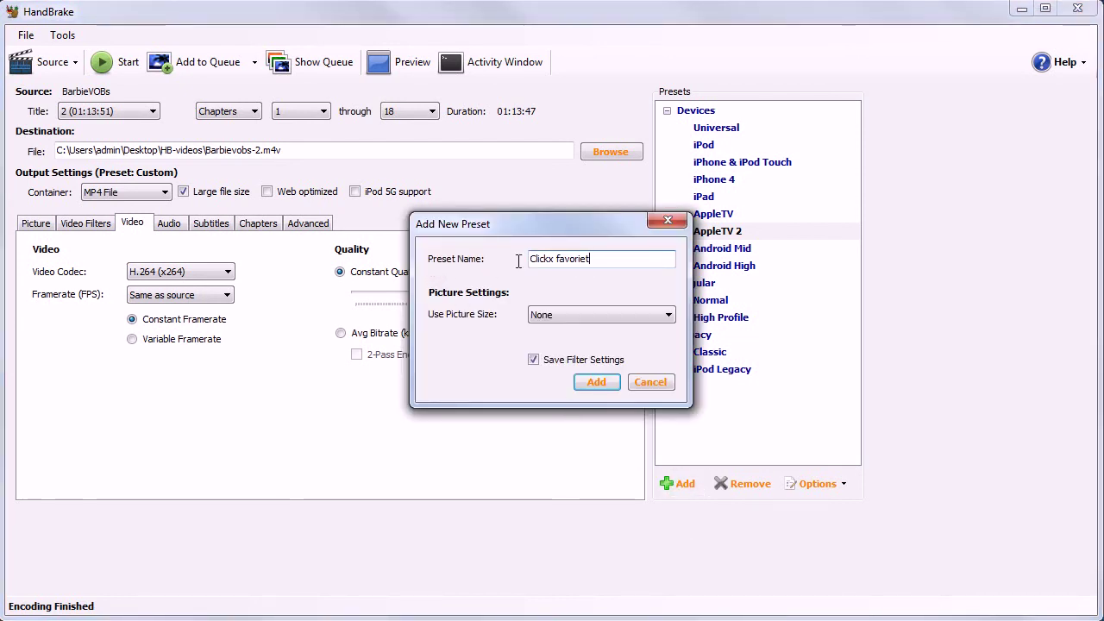
click(629, 315)
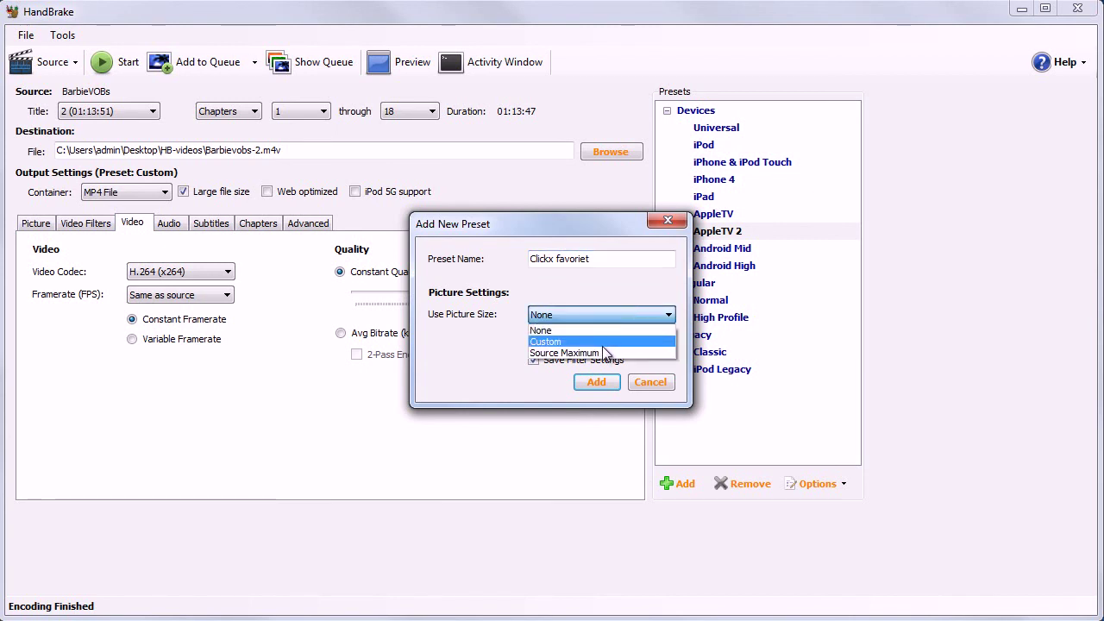
click(606, 349)
click(599, 315)
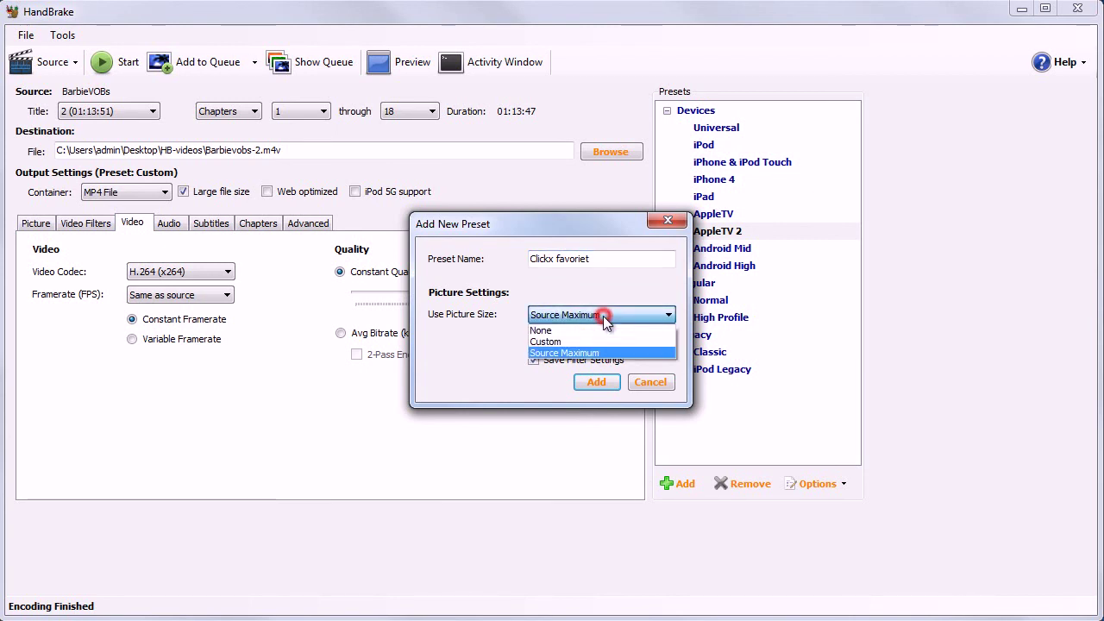
click(605, 339)
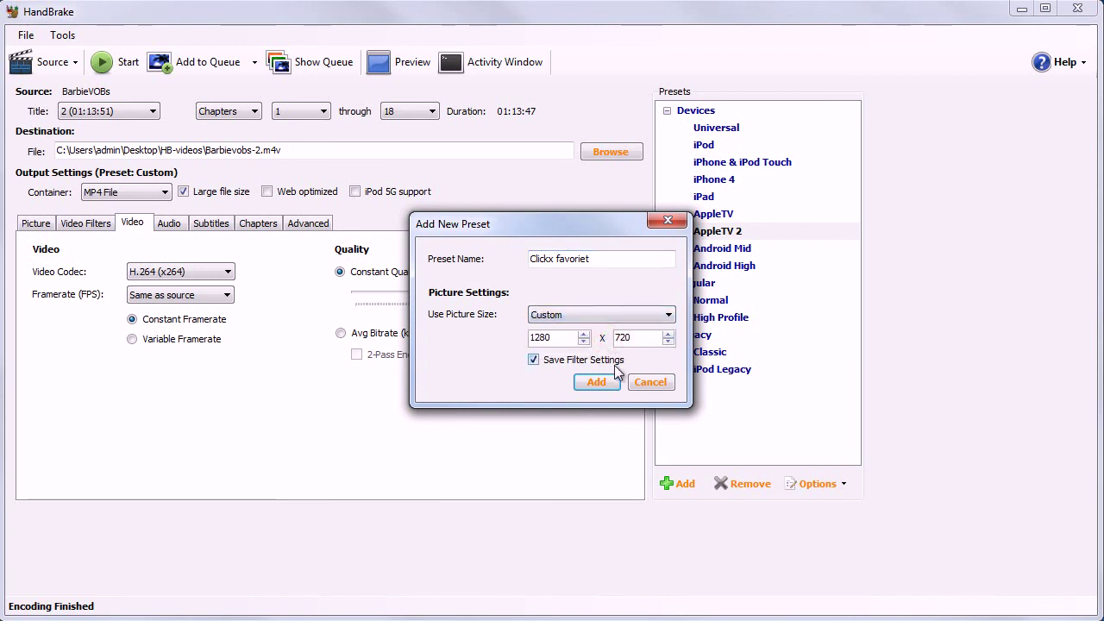
click(607, 386)
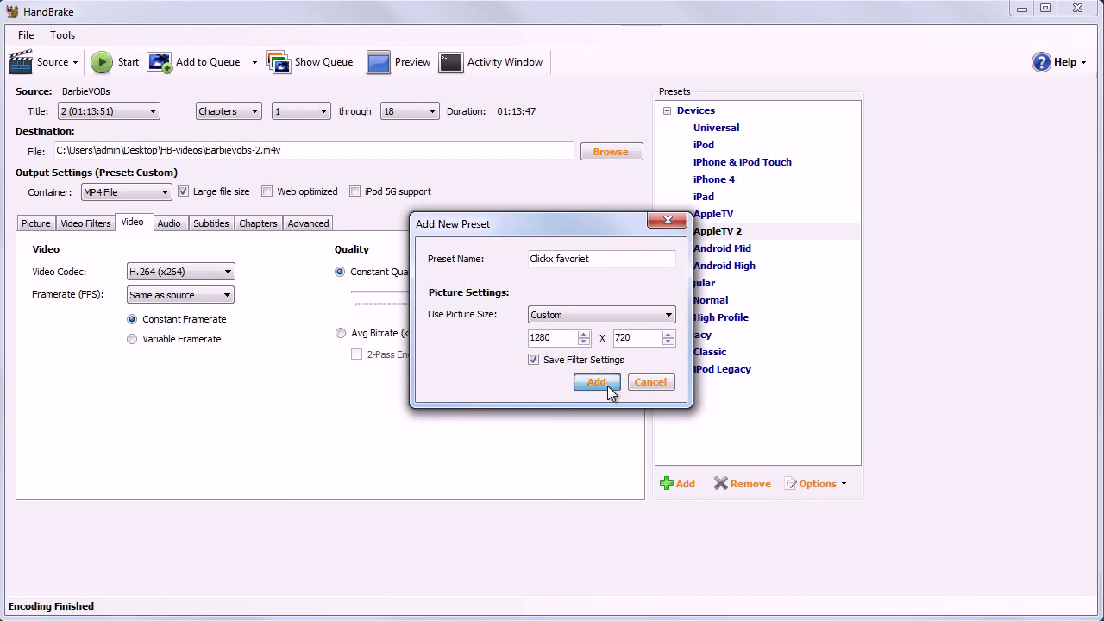
click(609, 385)
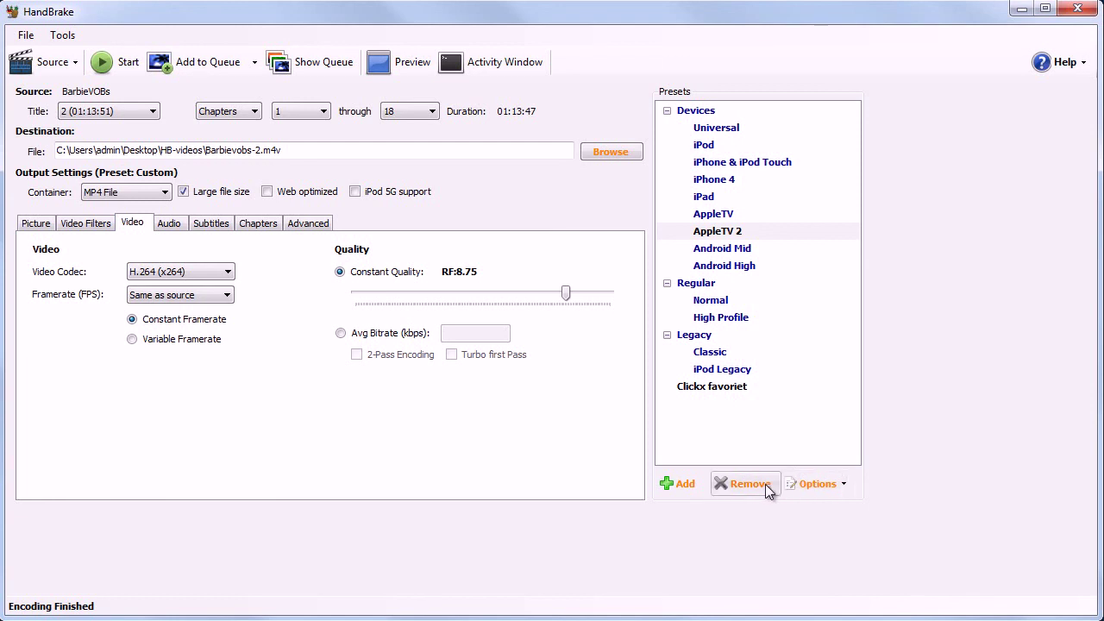
click(816, 484)
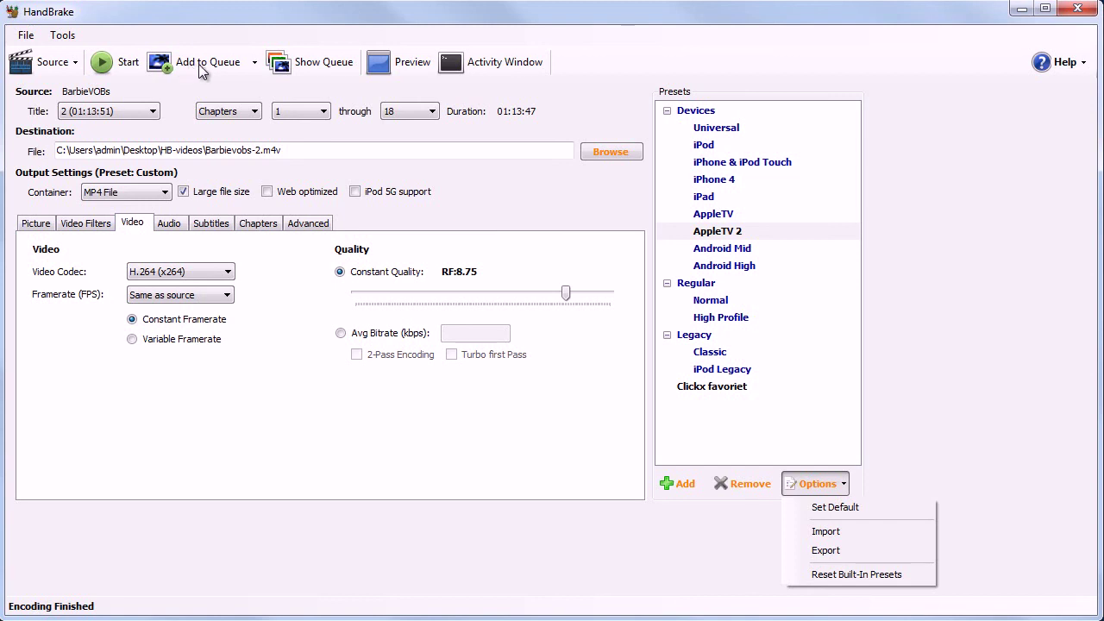
click(205, 31)
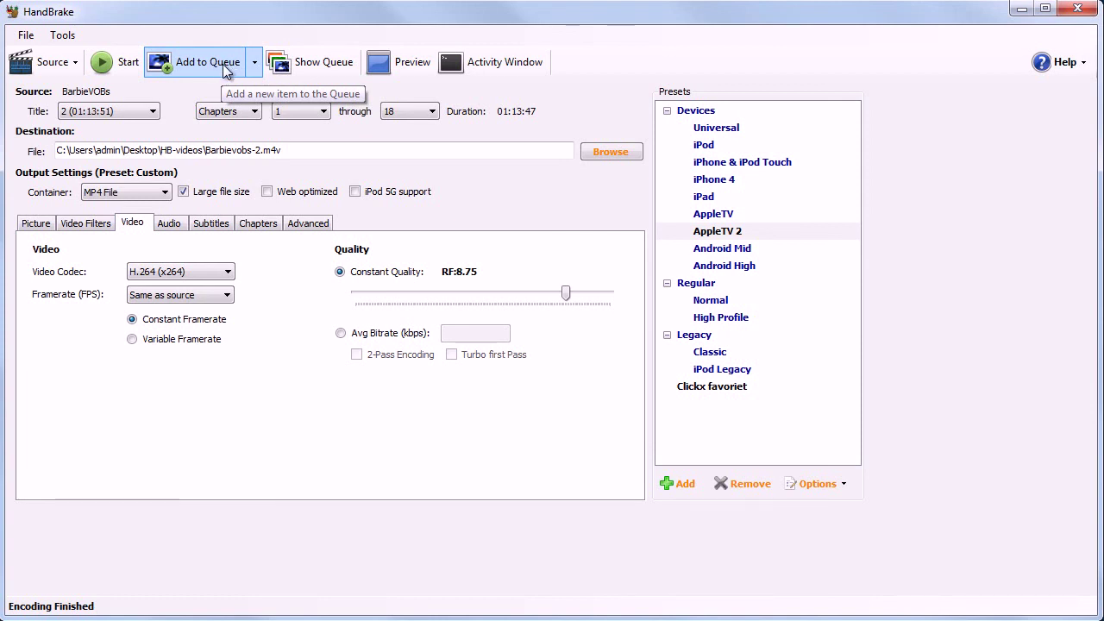
Open the encode queue and examine its job list and encoding controls
click(318, 65)
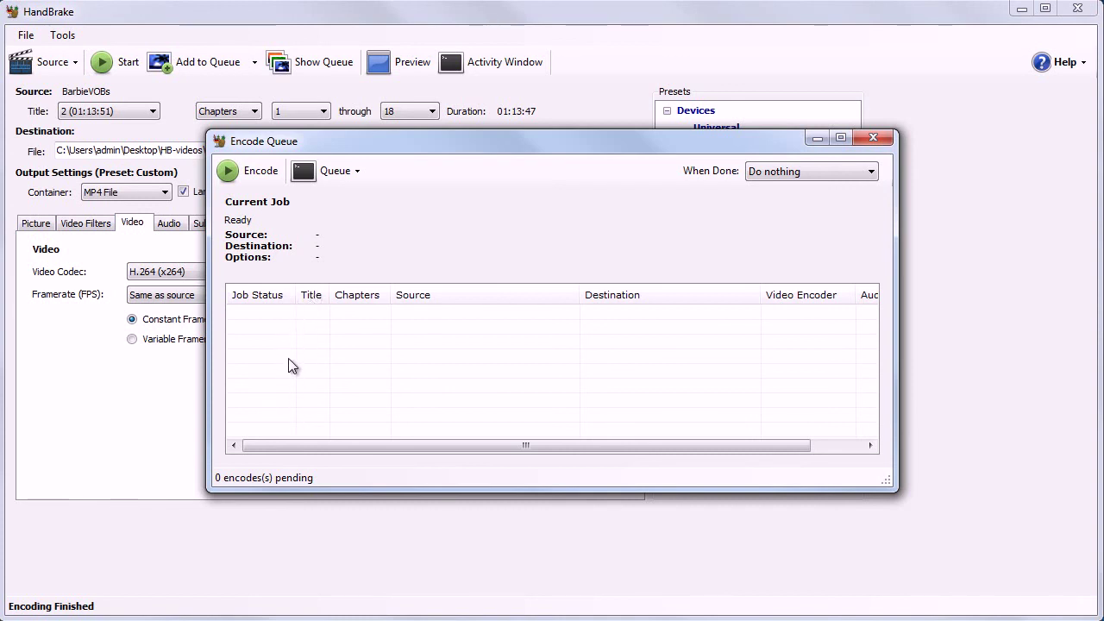
click(239, 177)
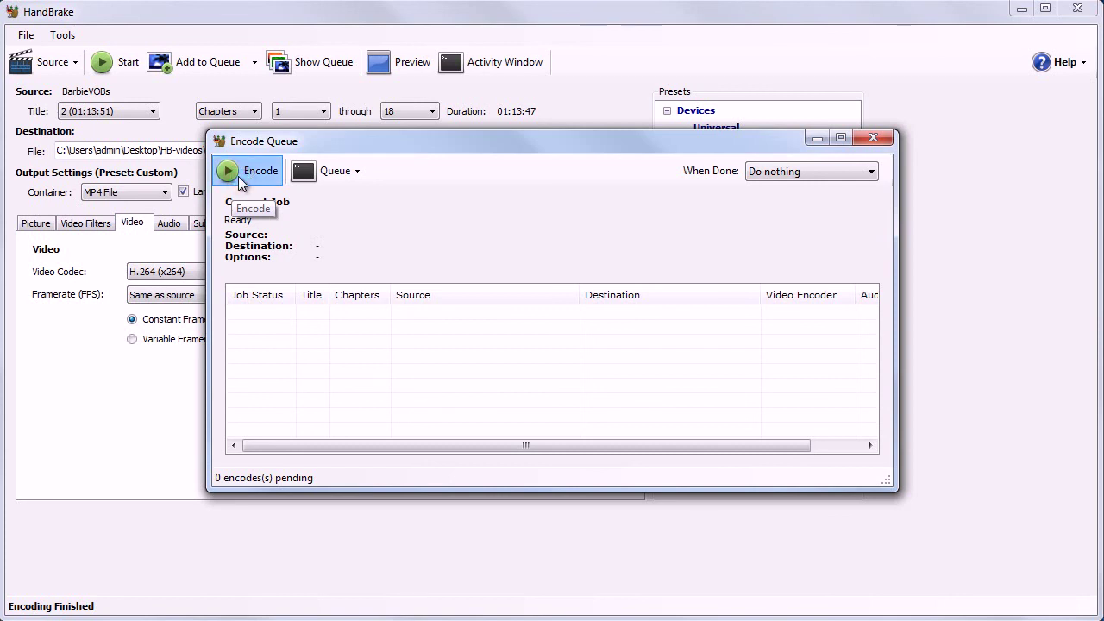